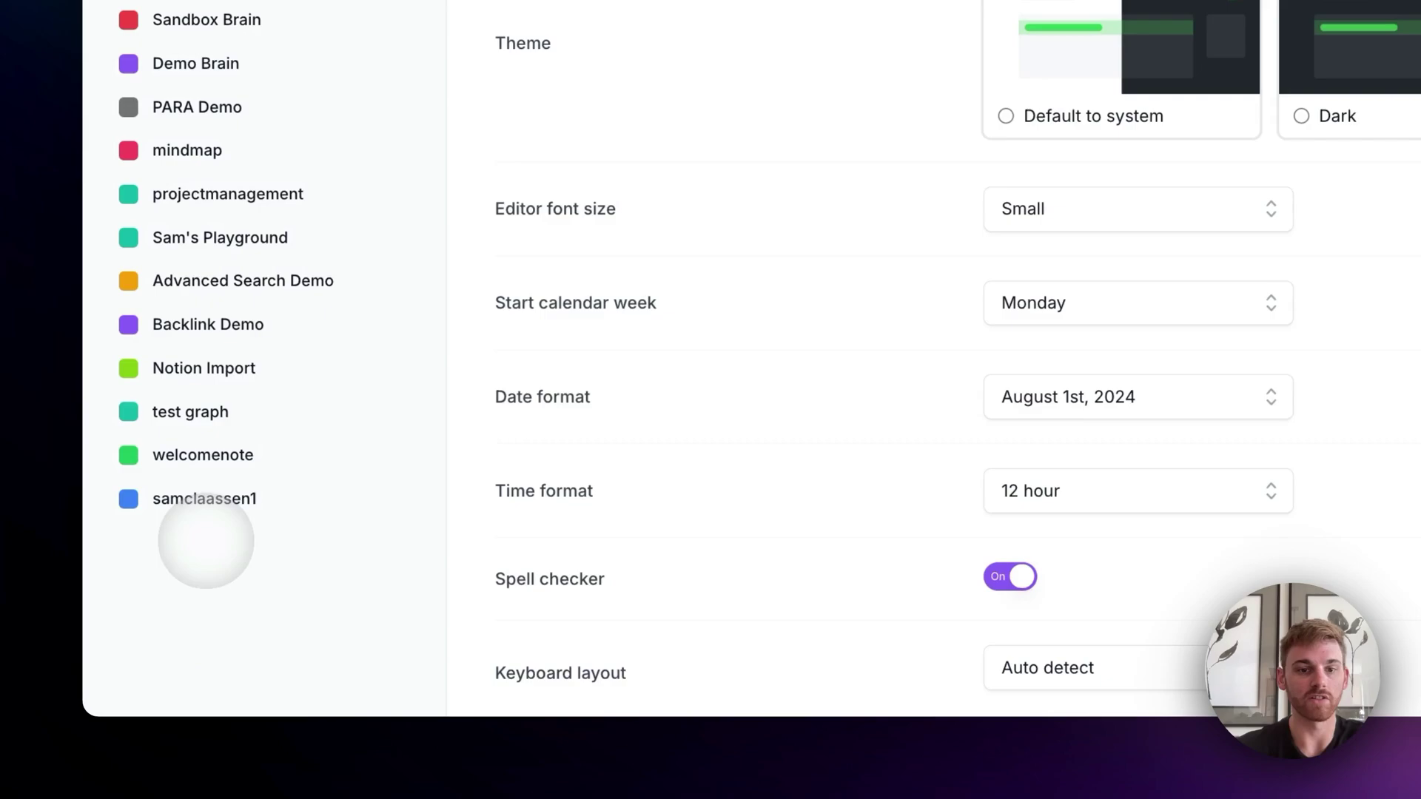
Switch the AI provider preference to Default (Anthropic), and change it again to Anthropic
scroll(1154, 481, "down", 10)
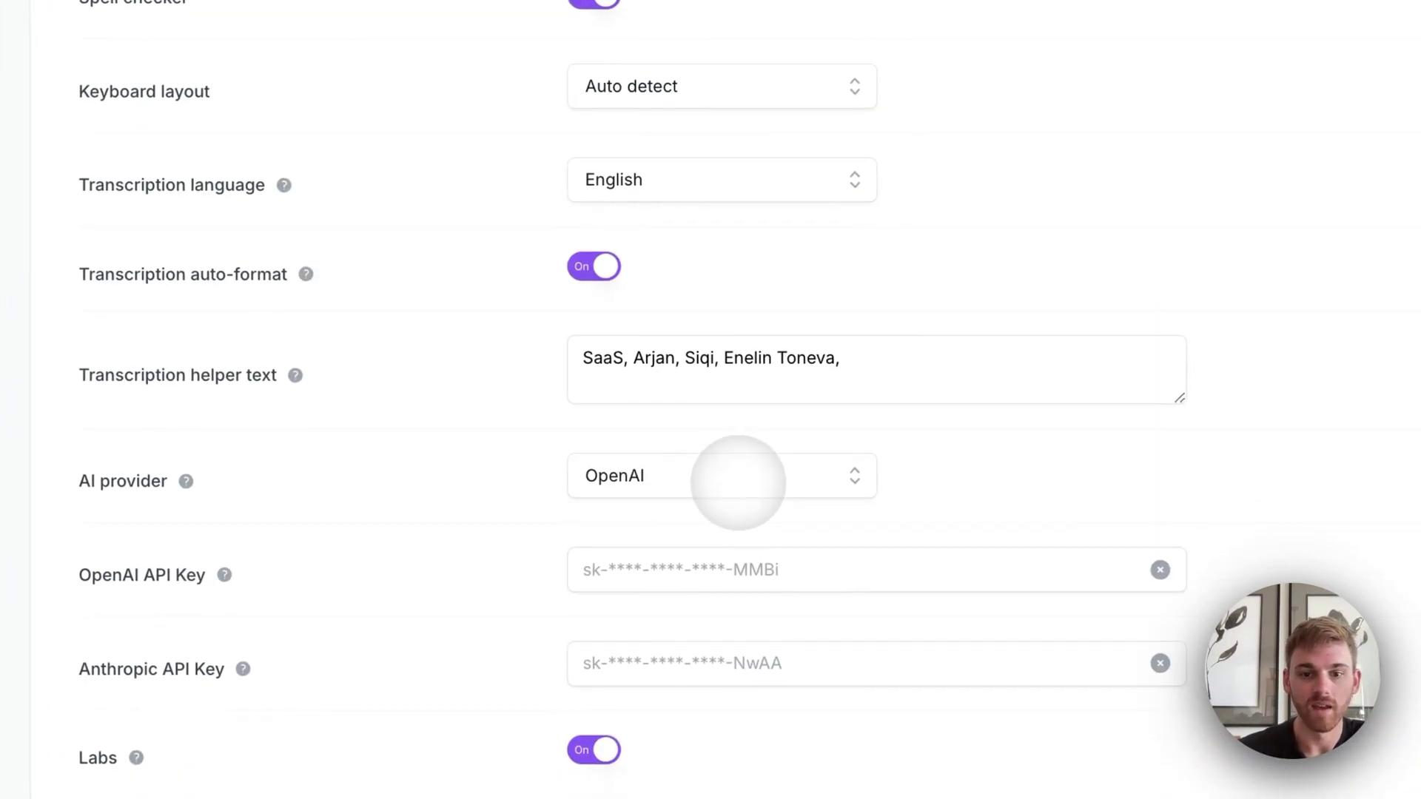
left_click(730, 482)
left_click(652, 518)
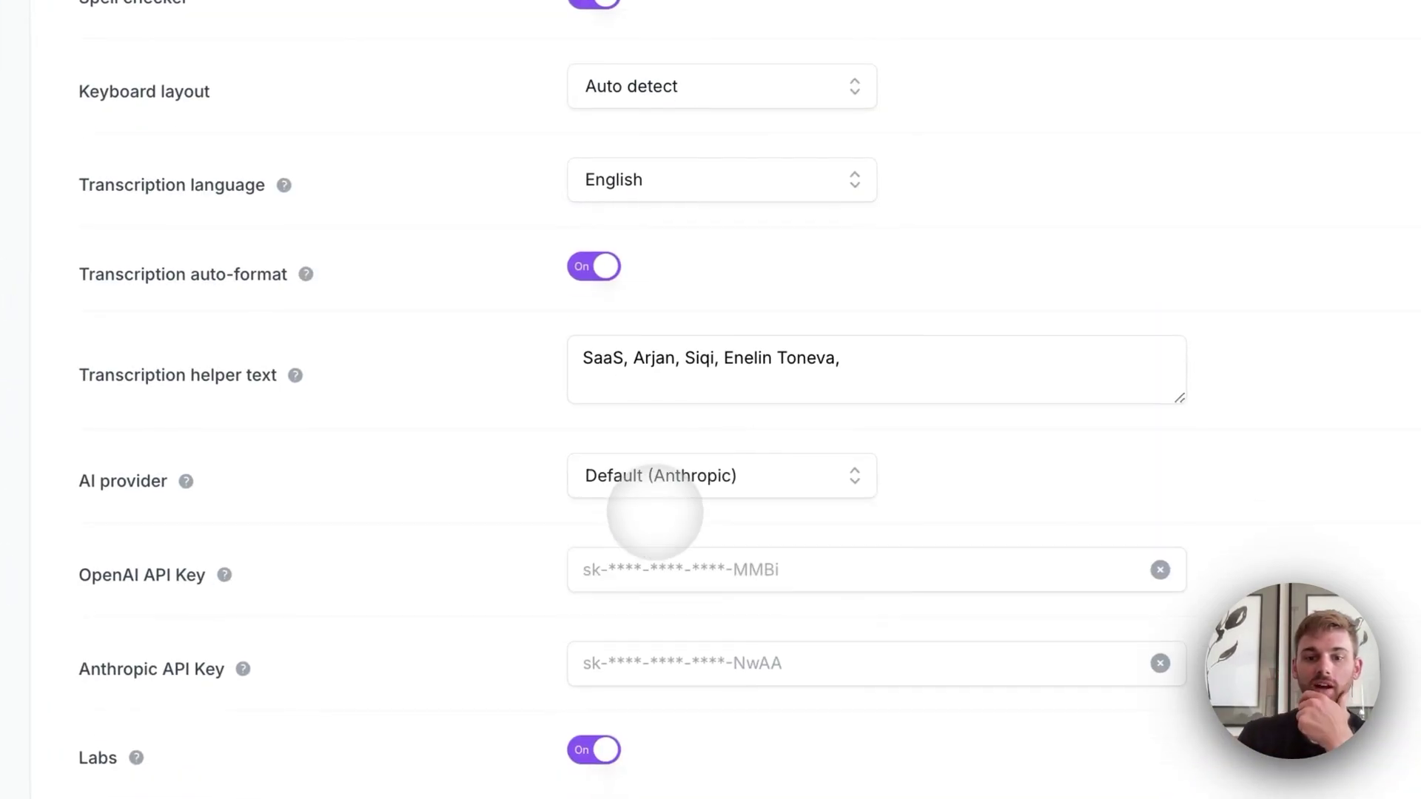
left_click(663, 482)
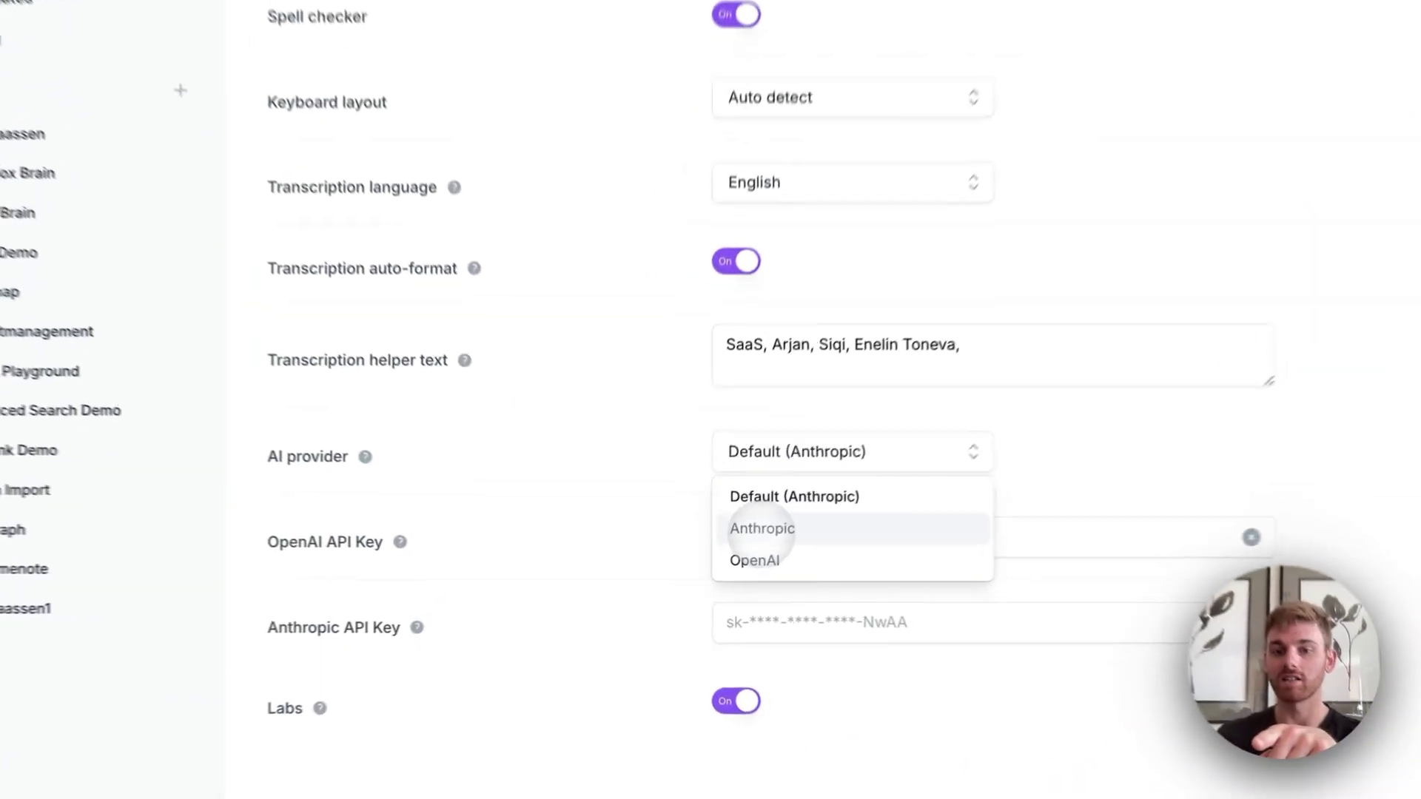
left_click(762, 530)
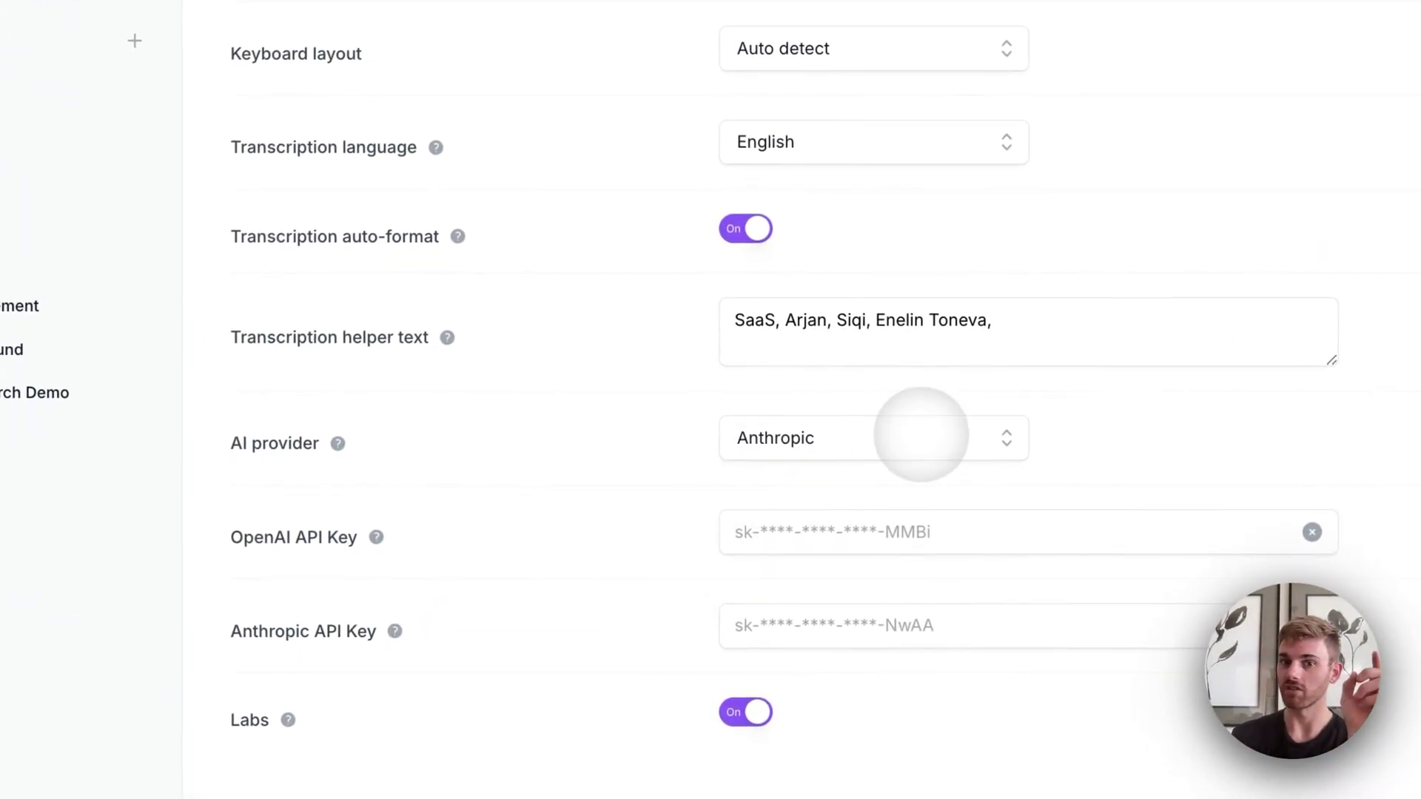
Set the AI provider preference to OpenAI
left_click(919, 438)
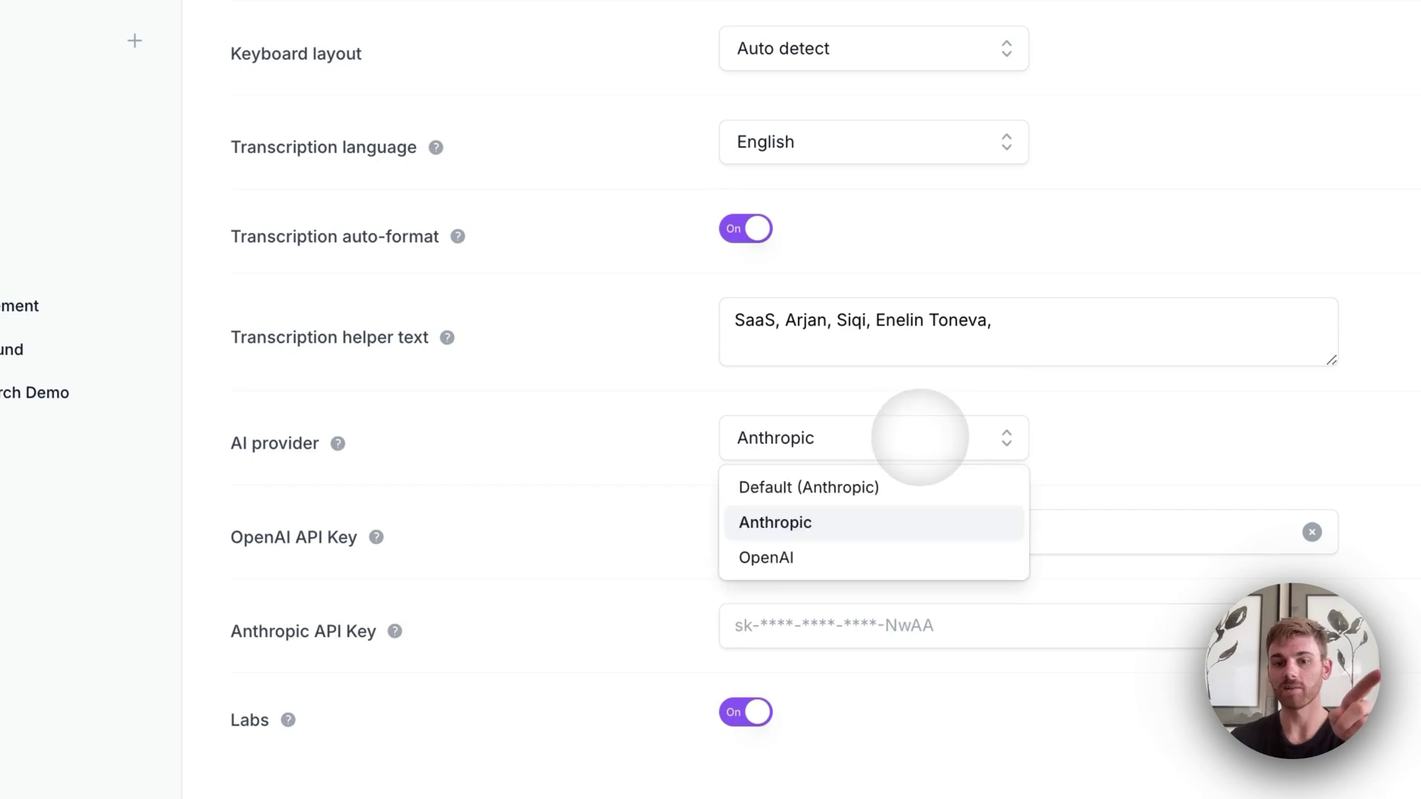
left_click(841, 556)
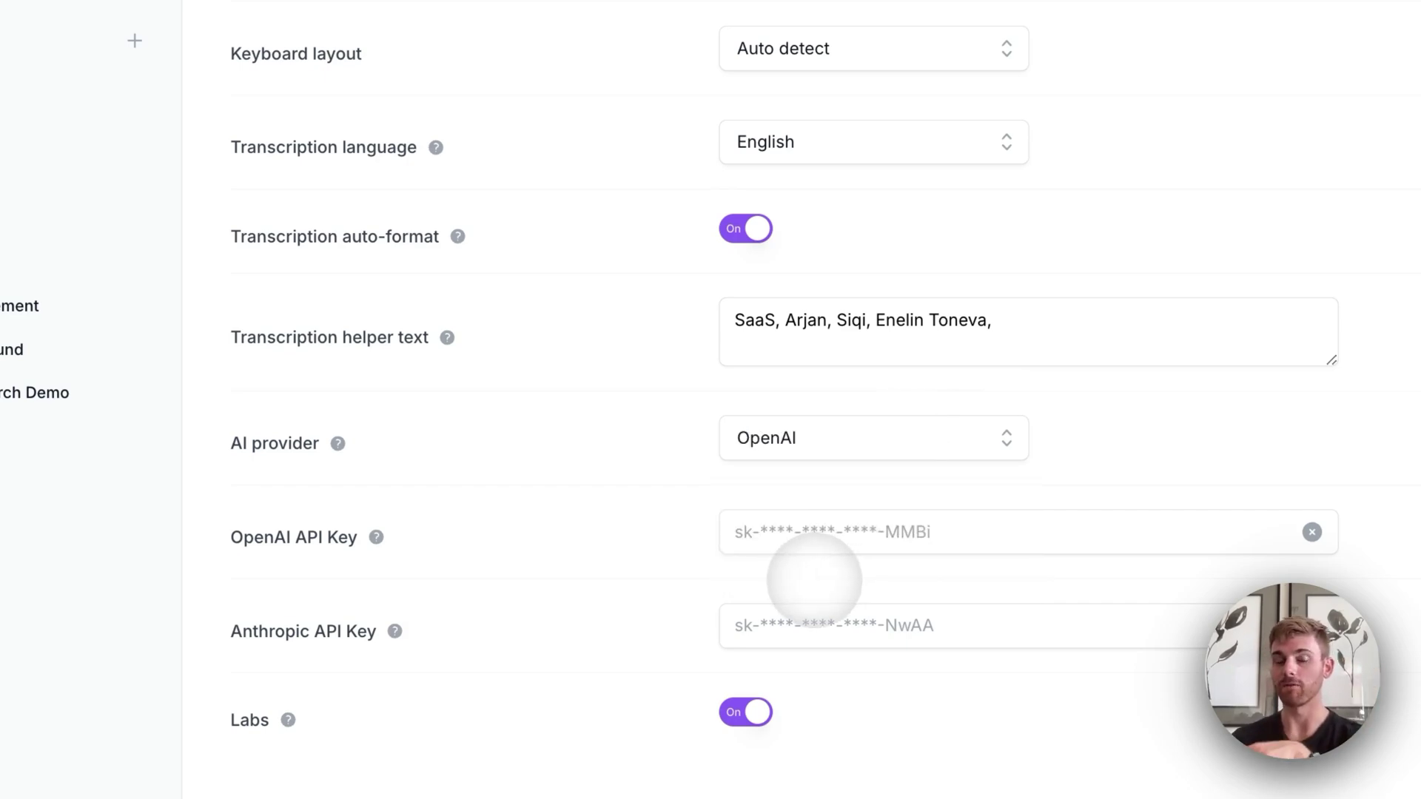
Open the note "Claude vs. GPT - Which is better for note-taking?" and examine the table in its Performance Comparison section
left_click(127, 168)
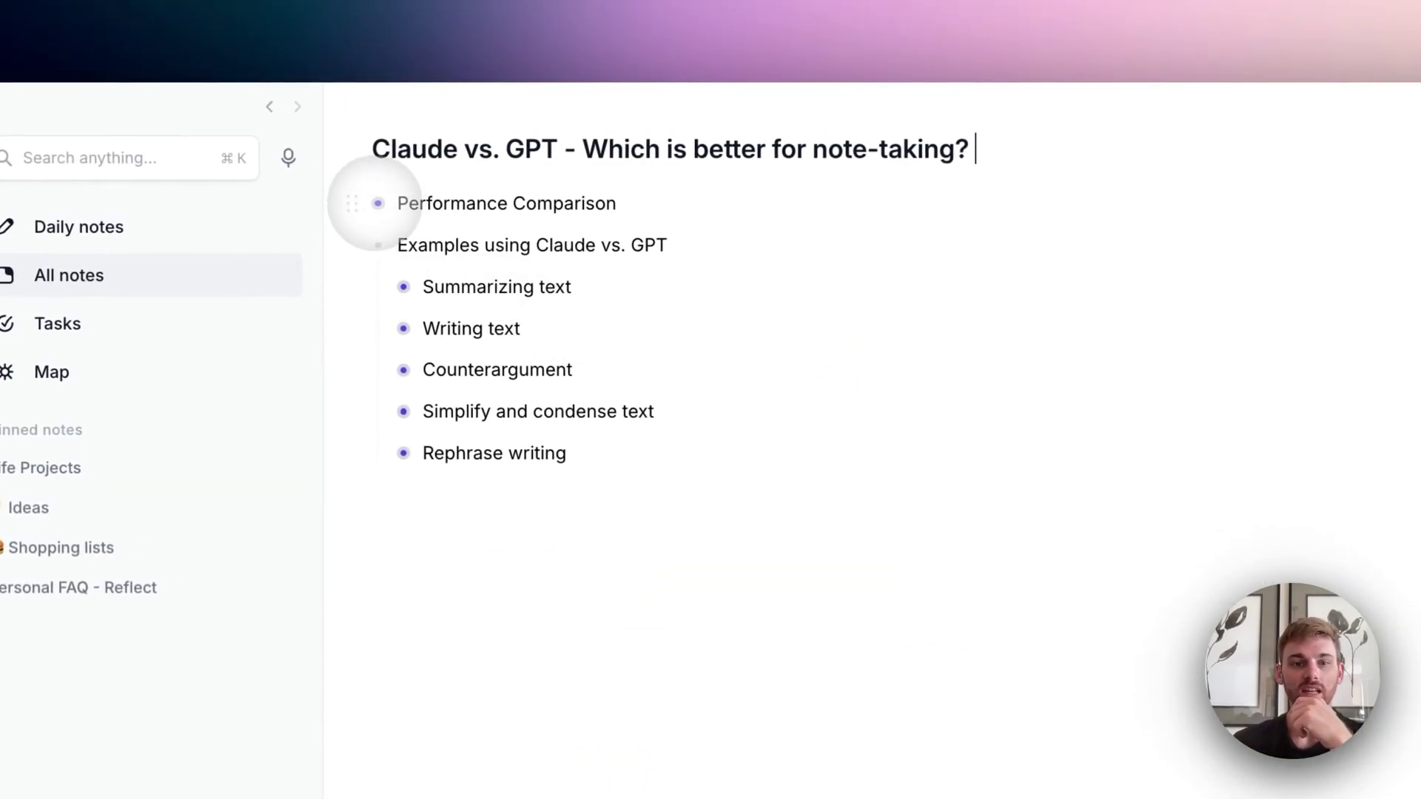
left_click(378, 203)
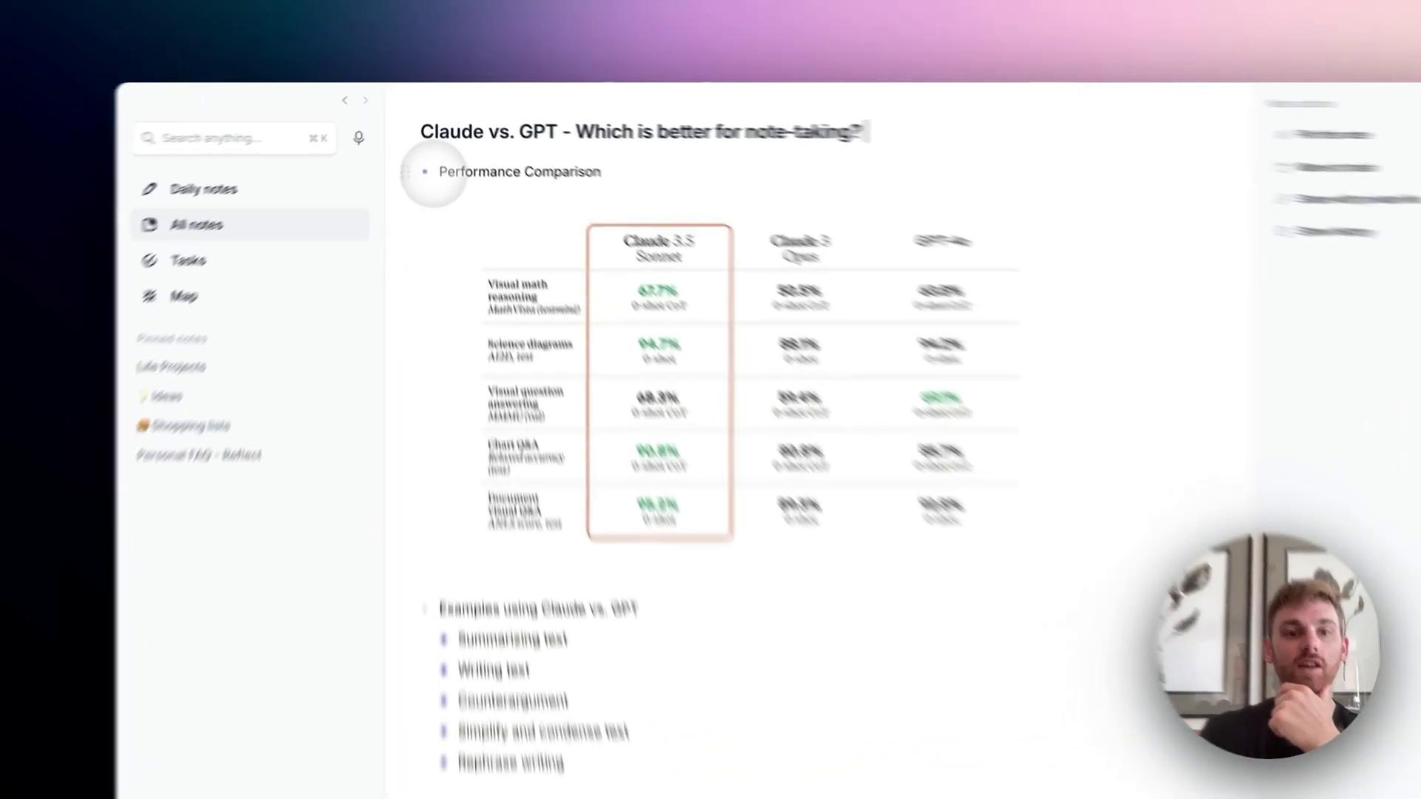
left_click(425, 147)
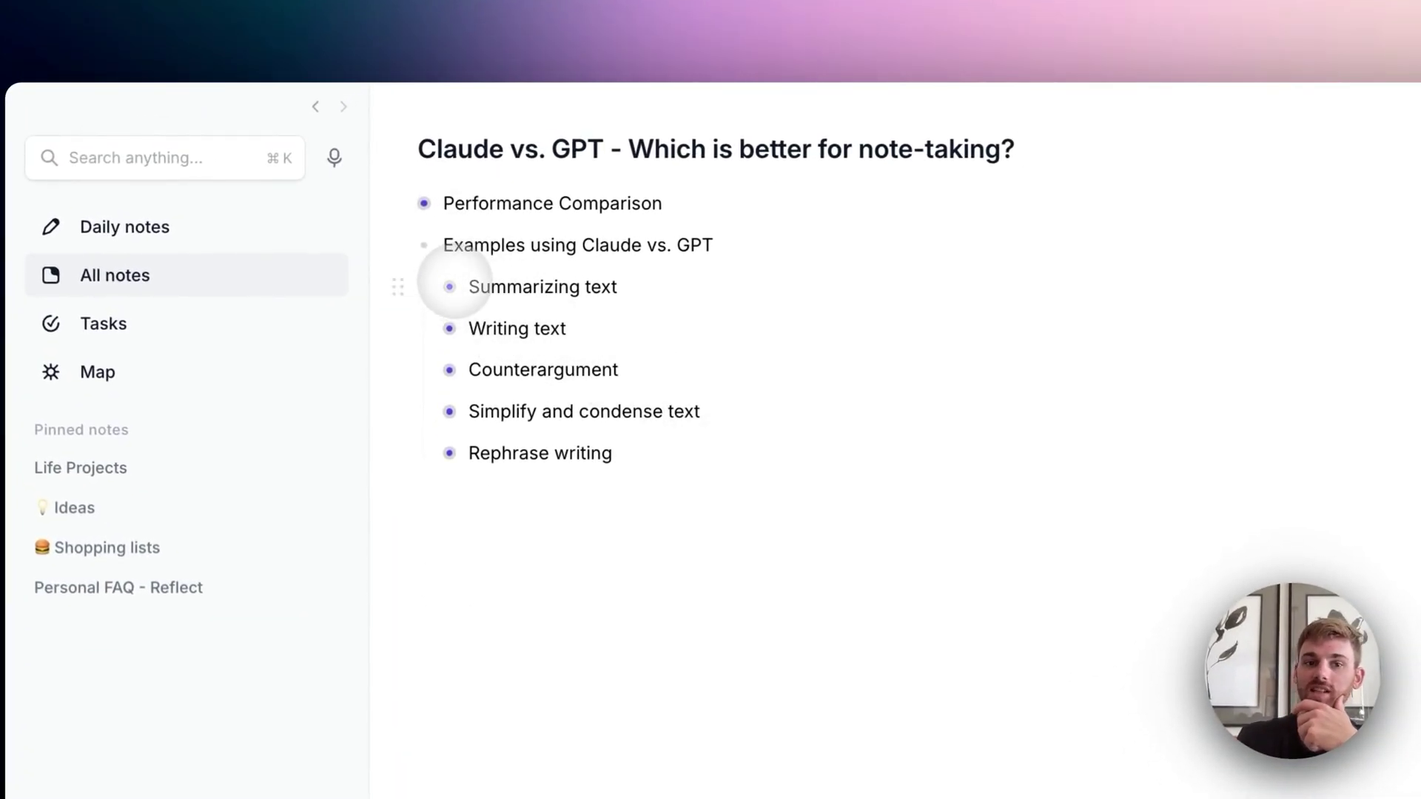
Expand the Summarizing text example and browse the AI prompts offered for its original paragraph, without running one
left_click(448, 286)
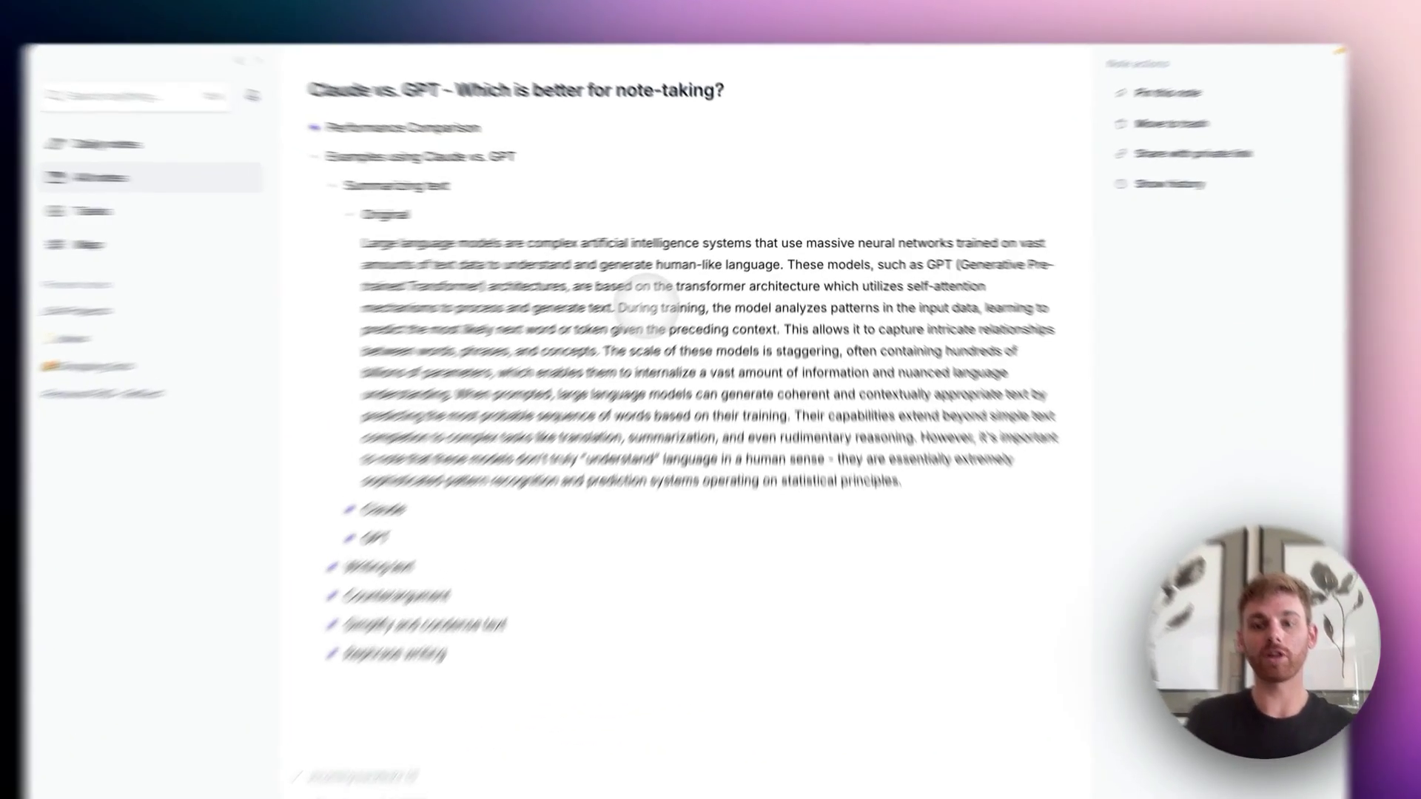
triple_click(677, 285)
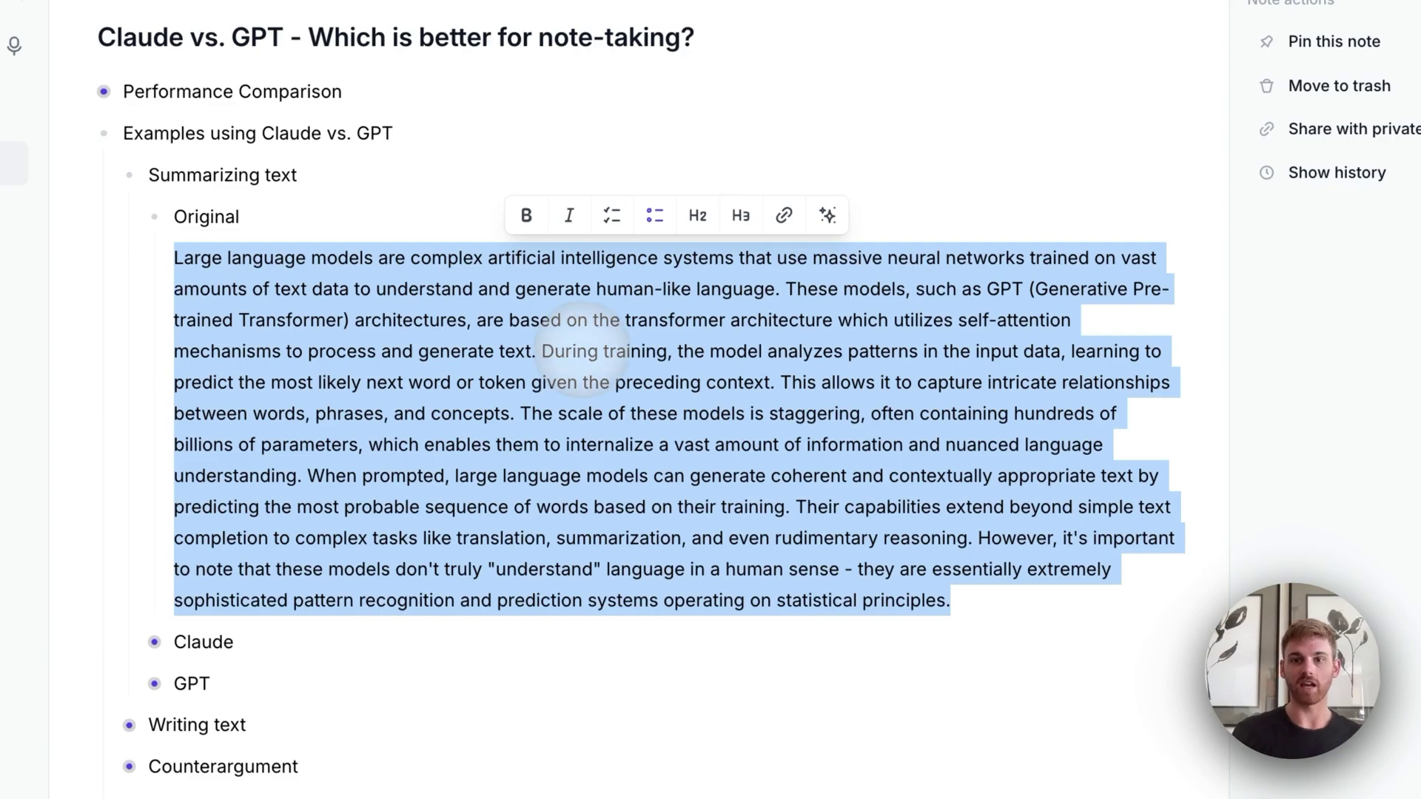
left_click(827, 216)
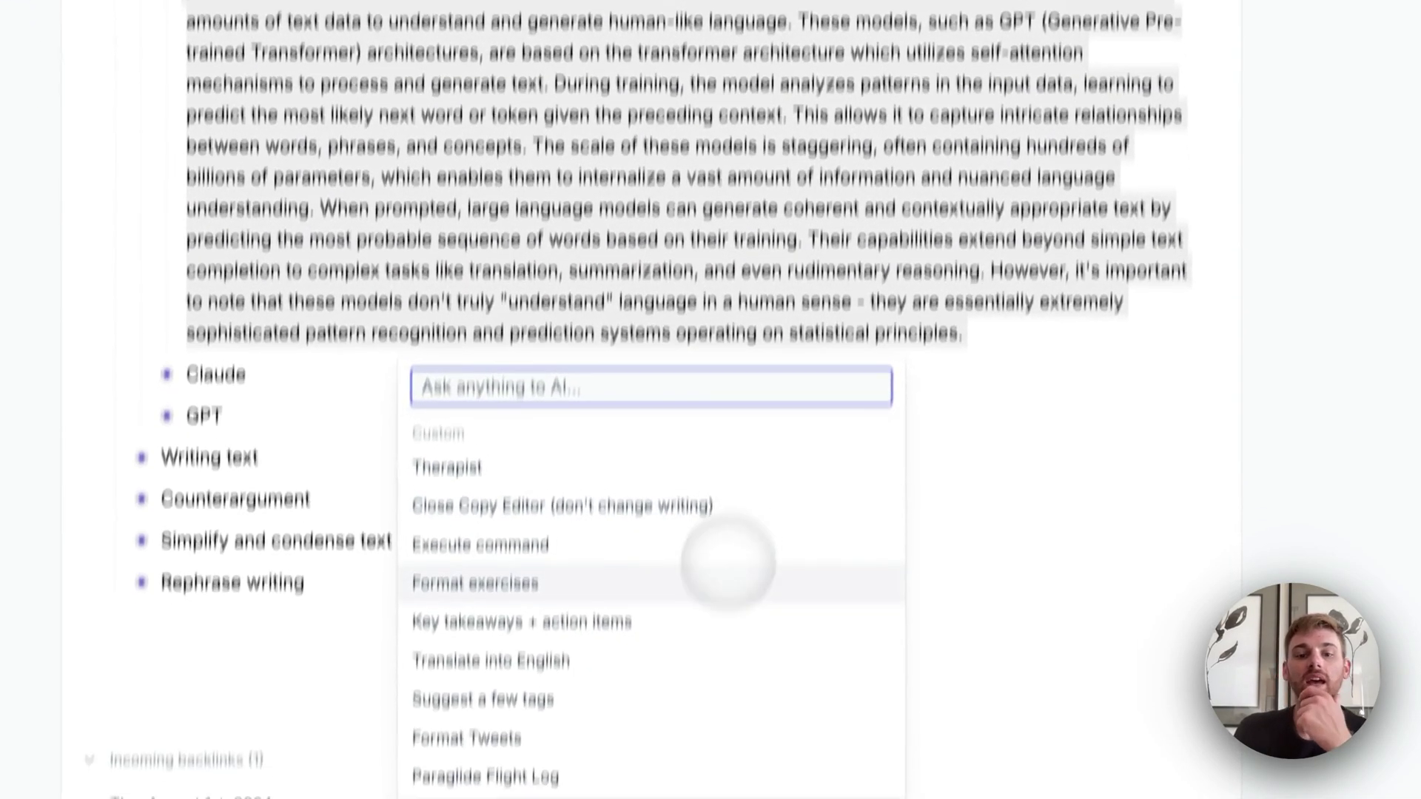
scroll(643, 770, "down", 10)
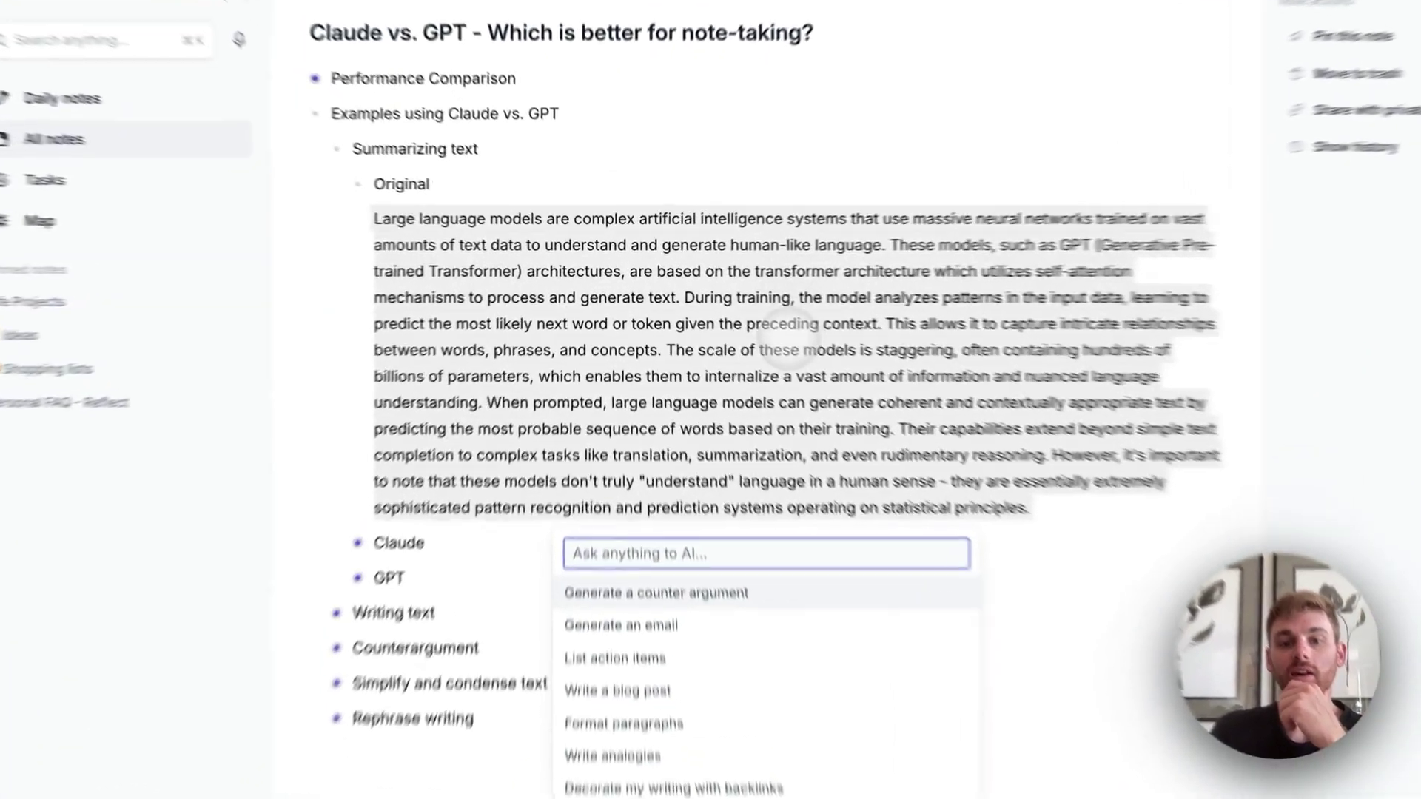
key("Escape")
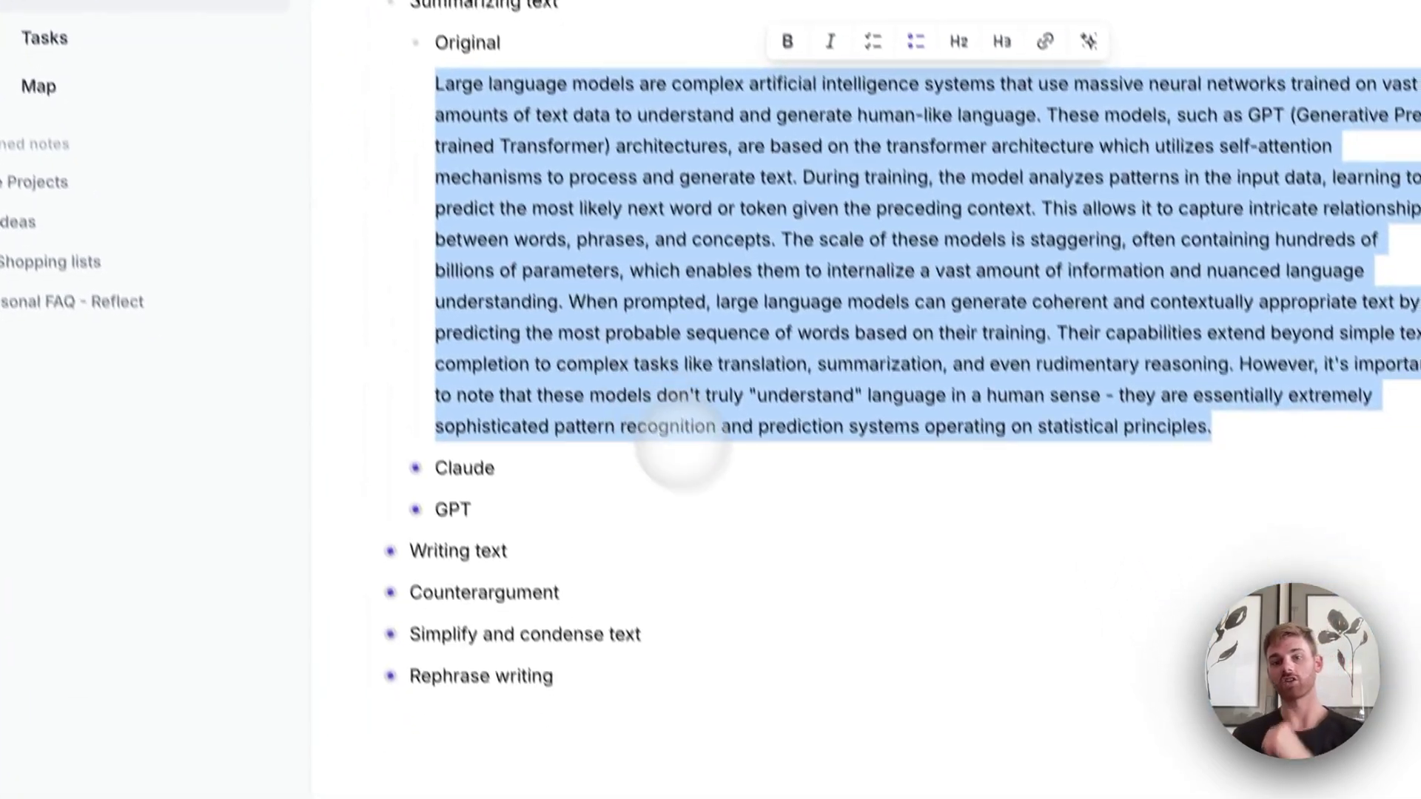
left_click(918, 798)
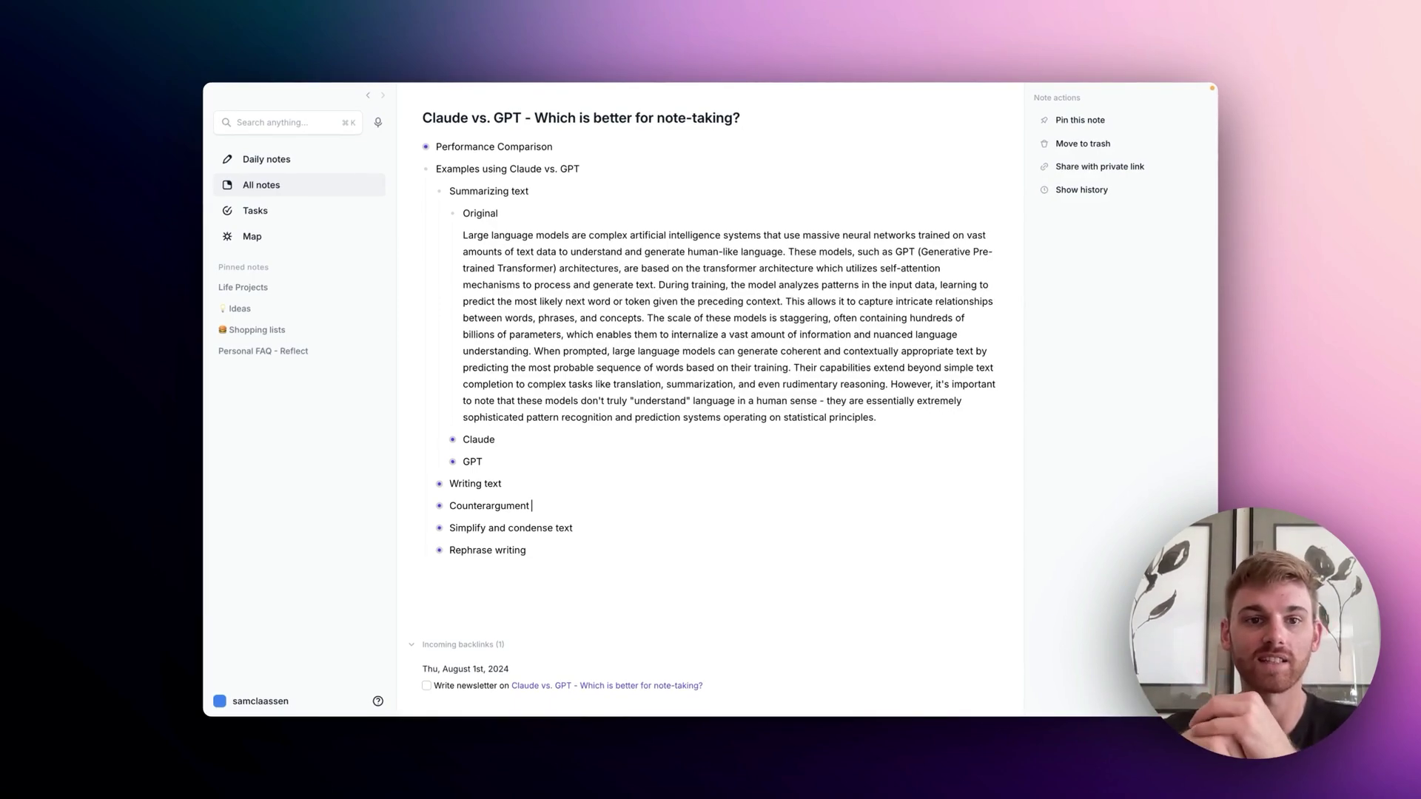
Expand the Claude summary under Summarizing text, with the Original paragraph also shown for comparison
left_click(452, 213)
left_click(453, 234)
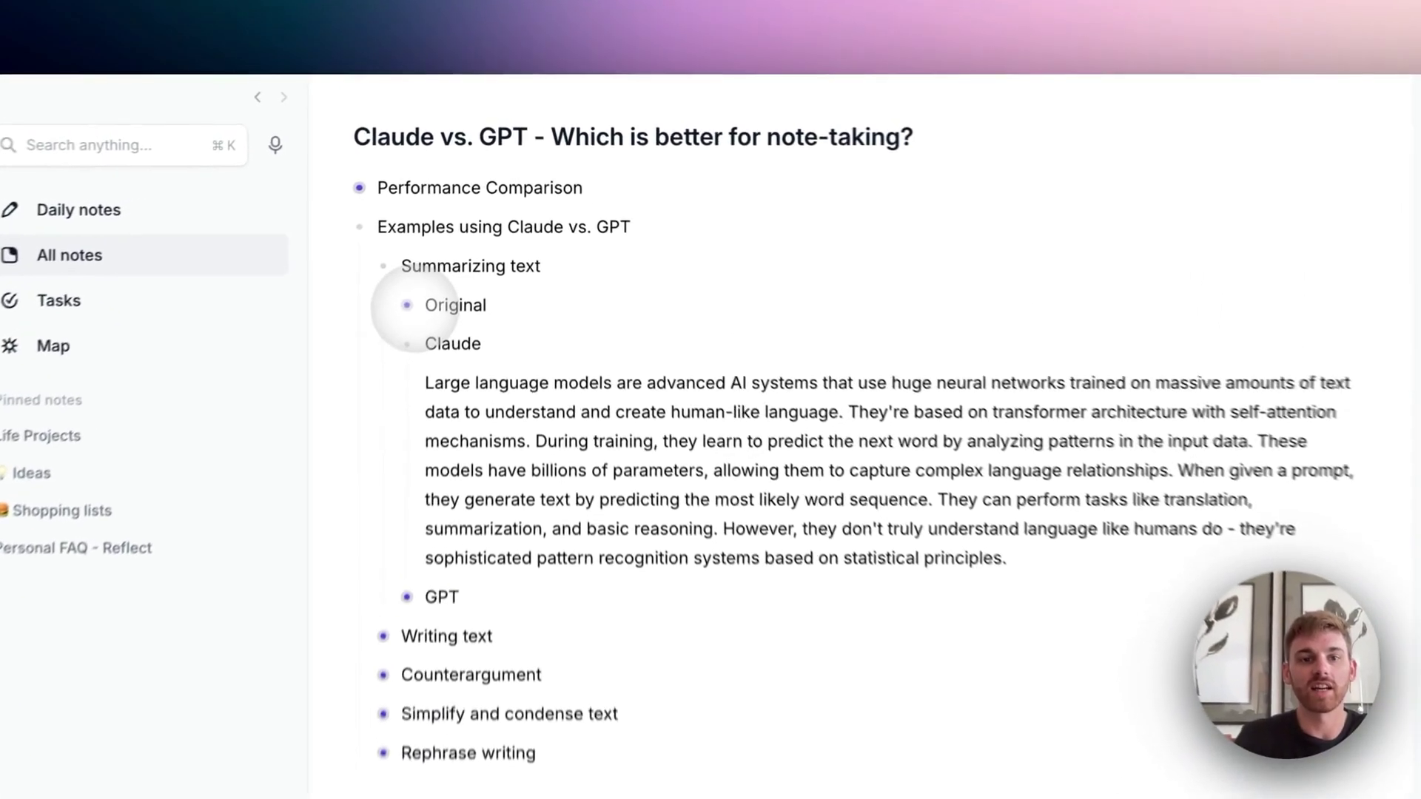
left_click(452, 213)
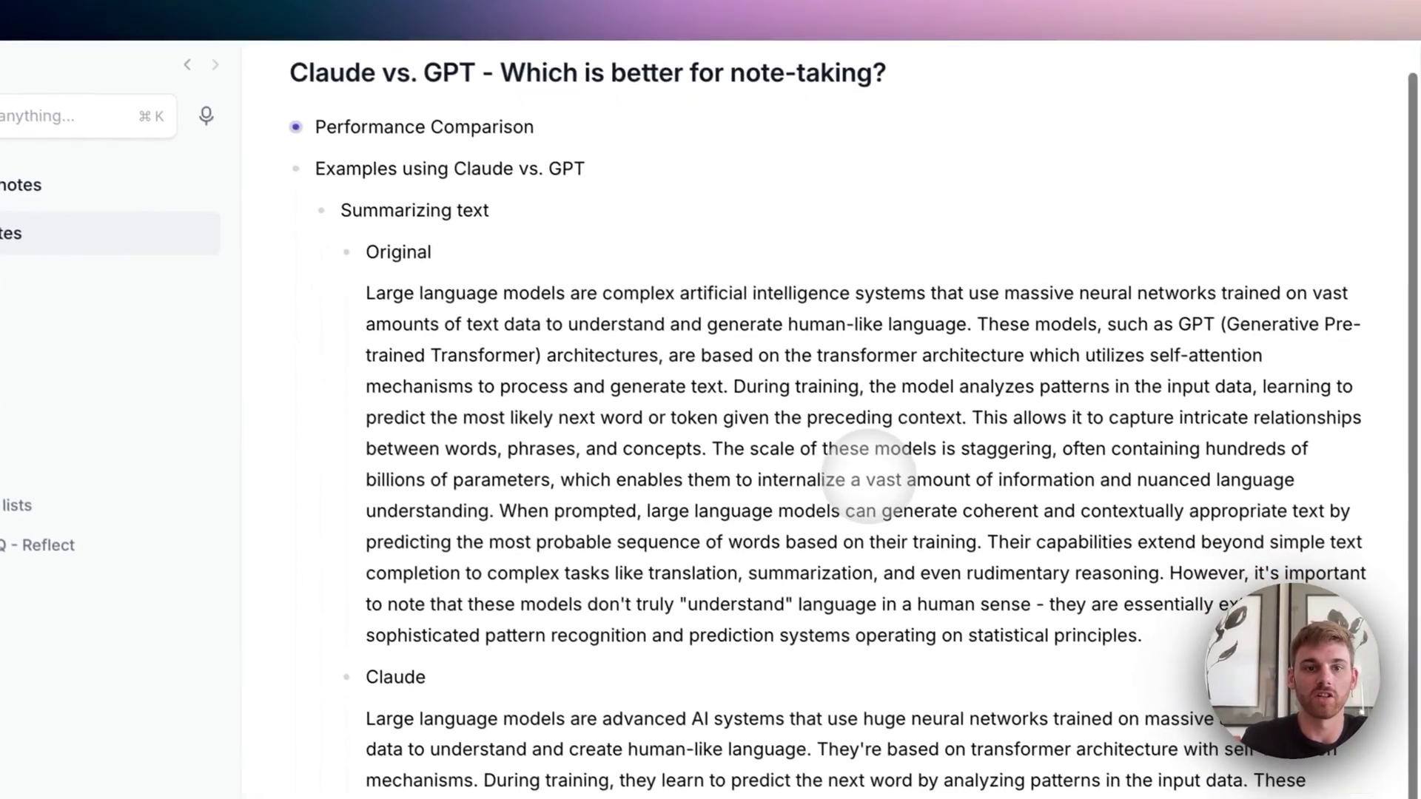
Search the AI prompts for "short" with the original Summarizing text paragraph selected, and dismiss the prompts without running one
left_click(663, 449)
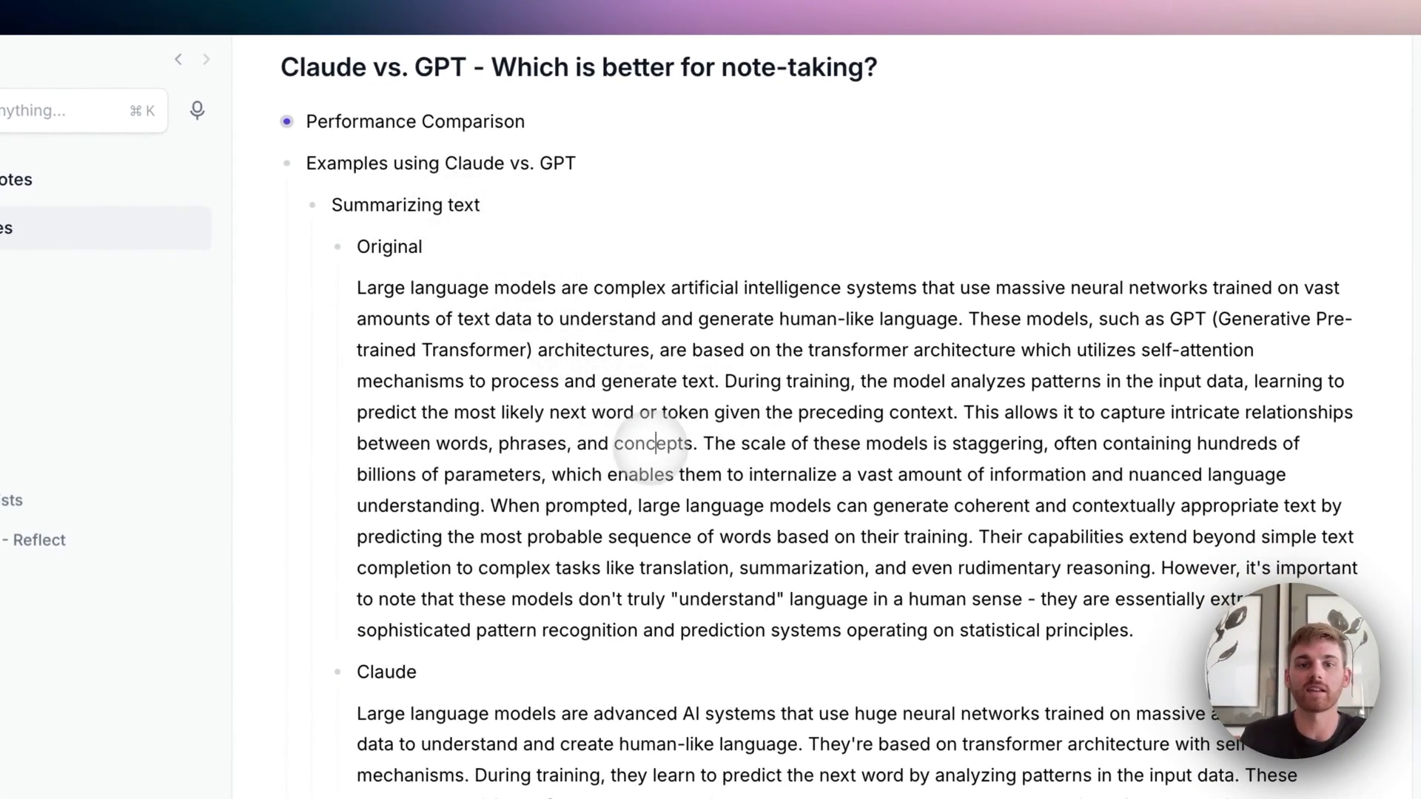
triple_click(651, 446)
key("super+j")
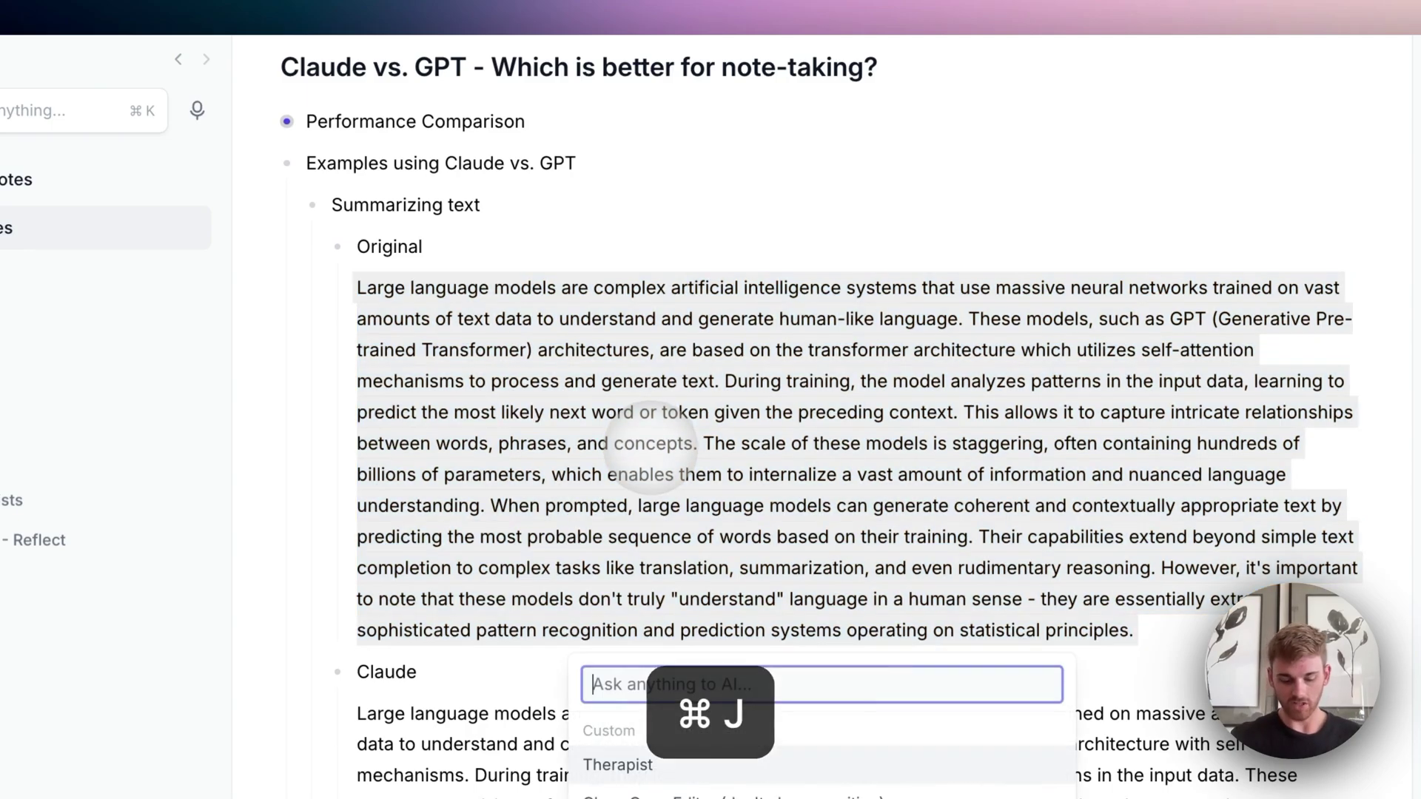
type("short")
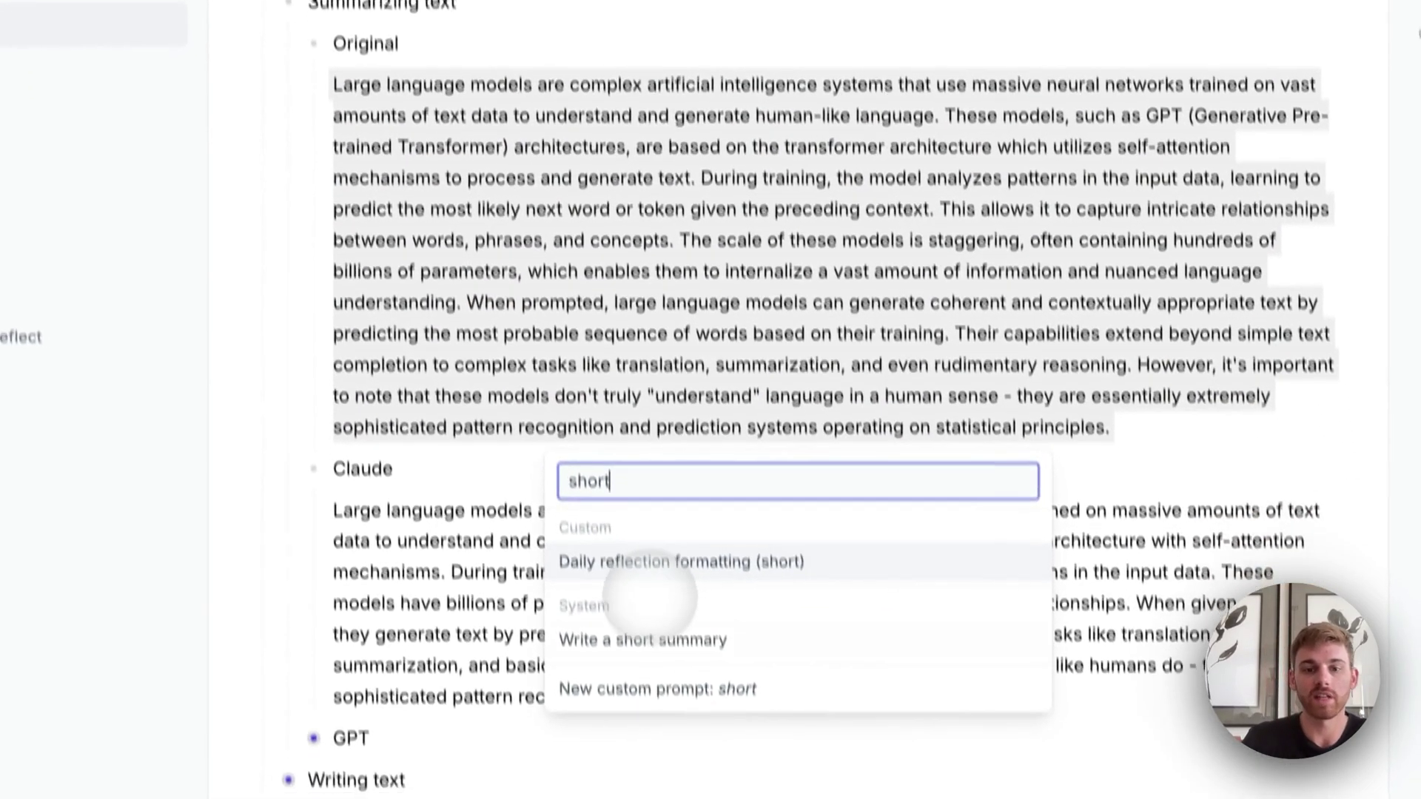
key("Escape")
Expand the GPT summary under Summarizing text and compare it with the original paragraph and the Claude summary
scroll(855, 502, "down", 3)
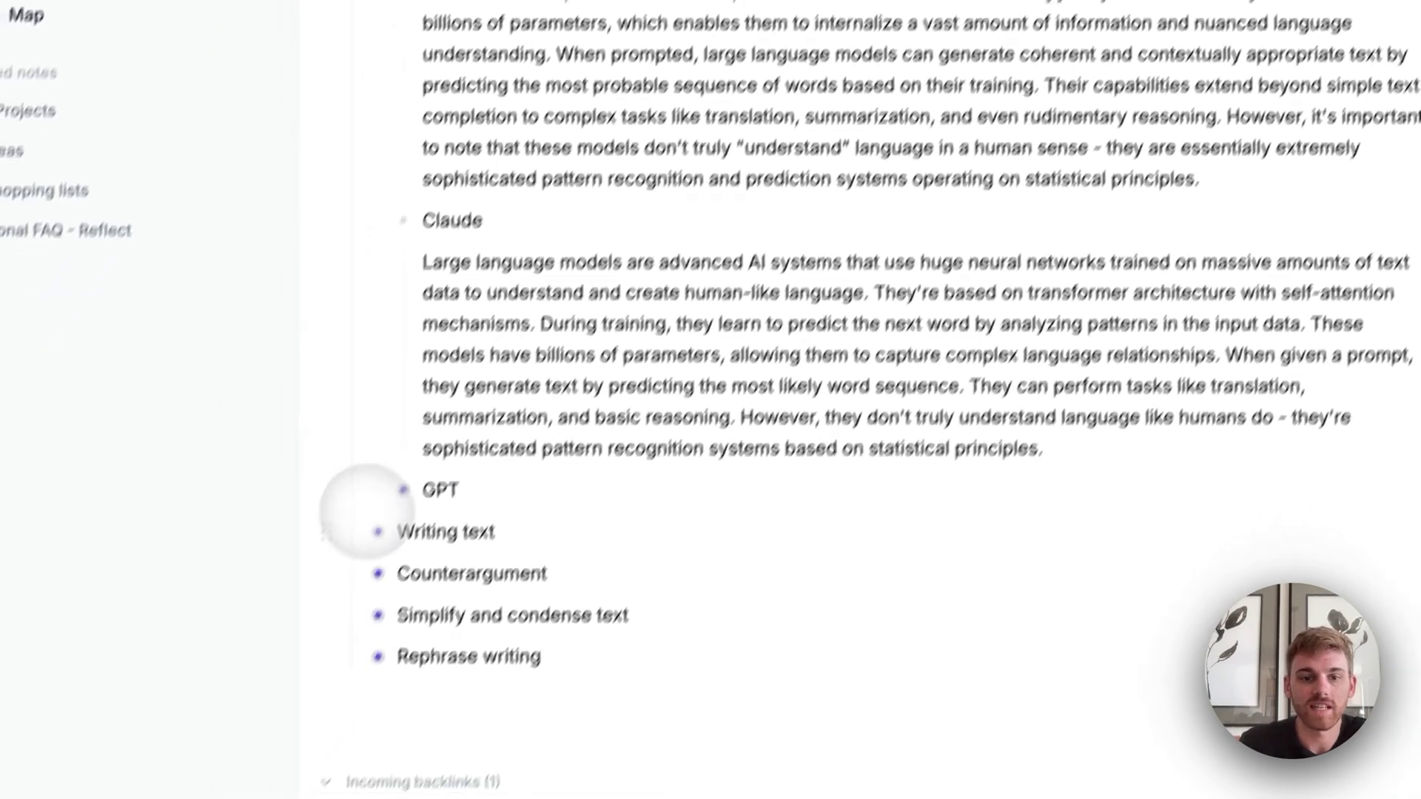
left_click(404, 490)
scroll(807, 392, "down", 2)
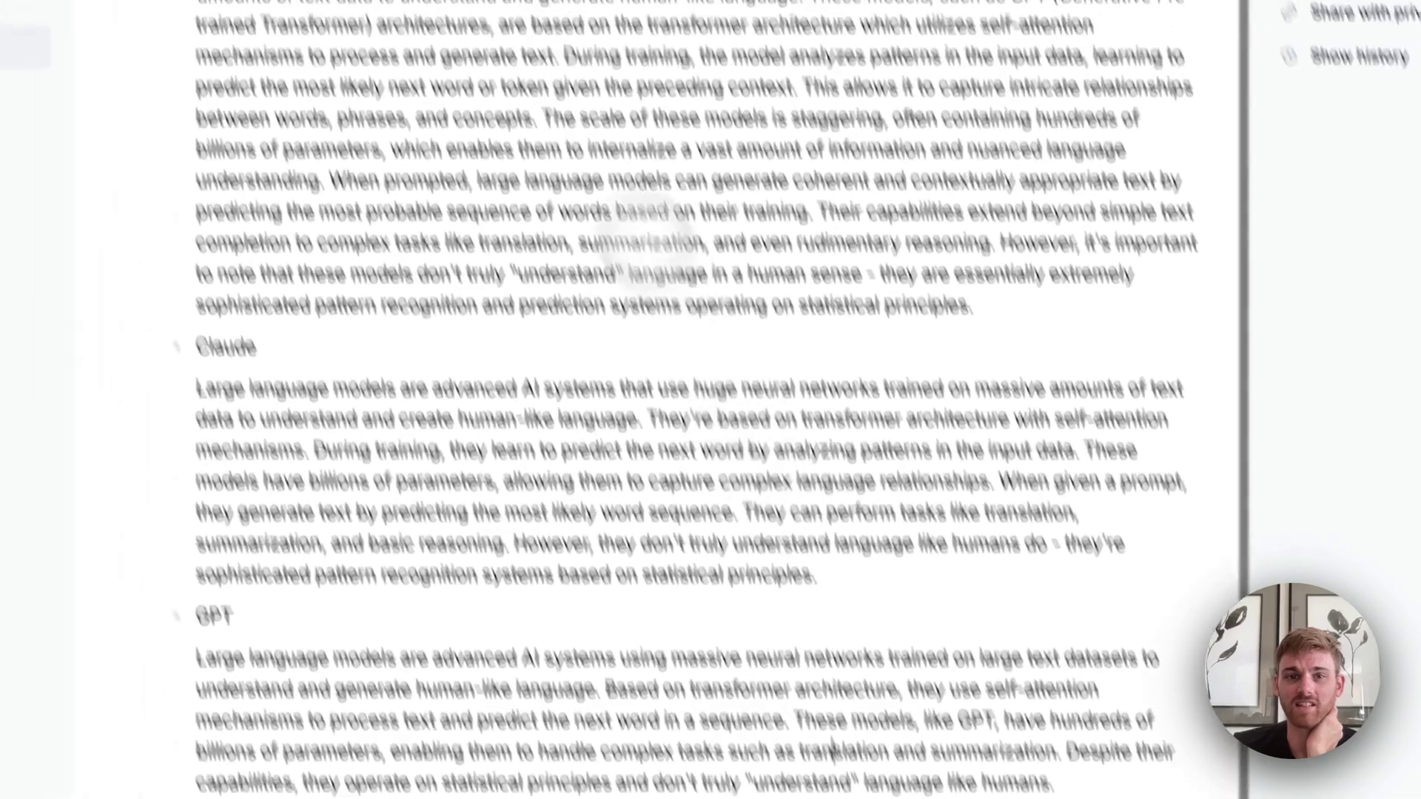
triple_click(566, 118)
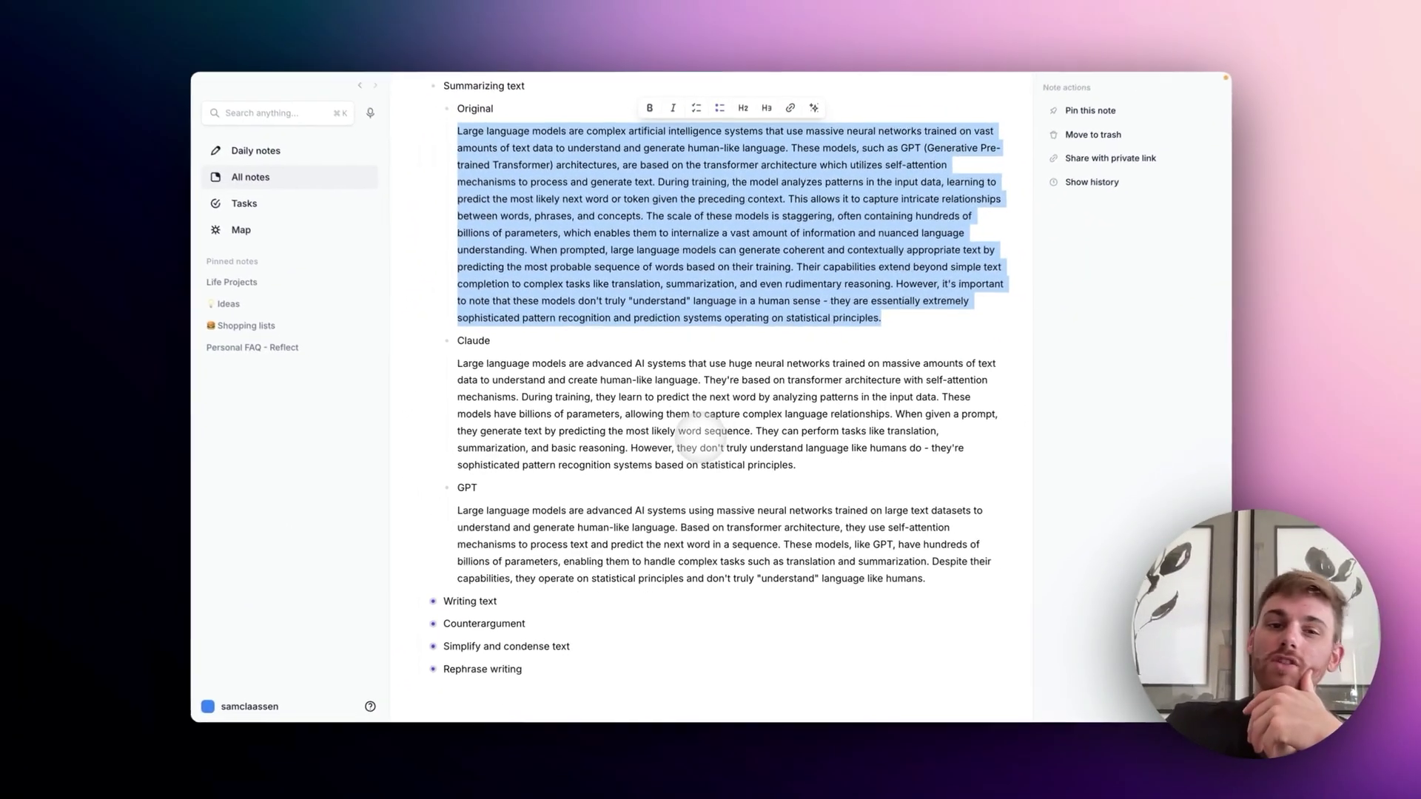
scroll(695, 448, "up", 1)
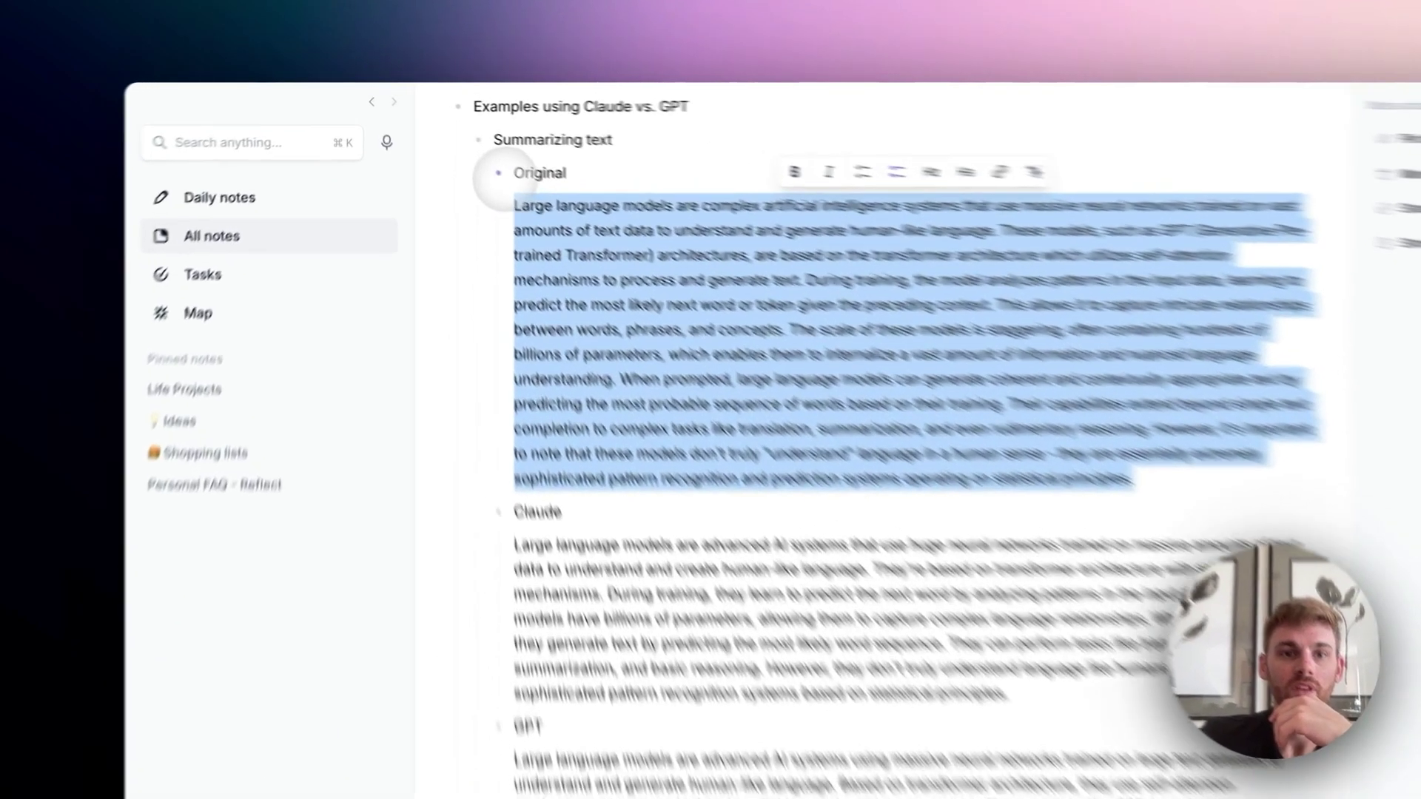
Collapse the Summarizing text example and expand the Writing text example
key("BackSpace")
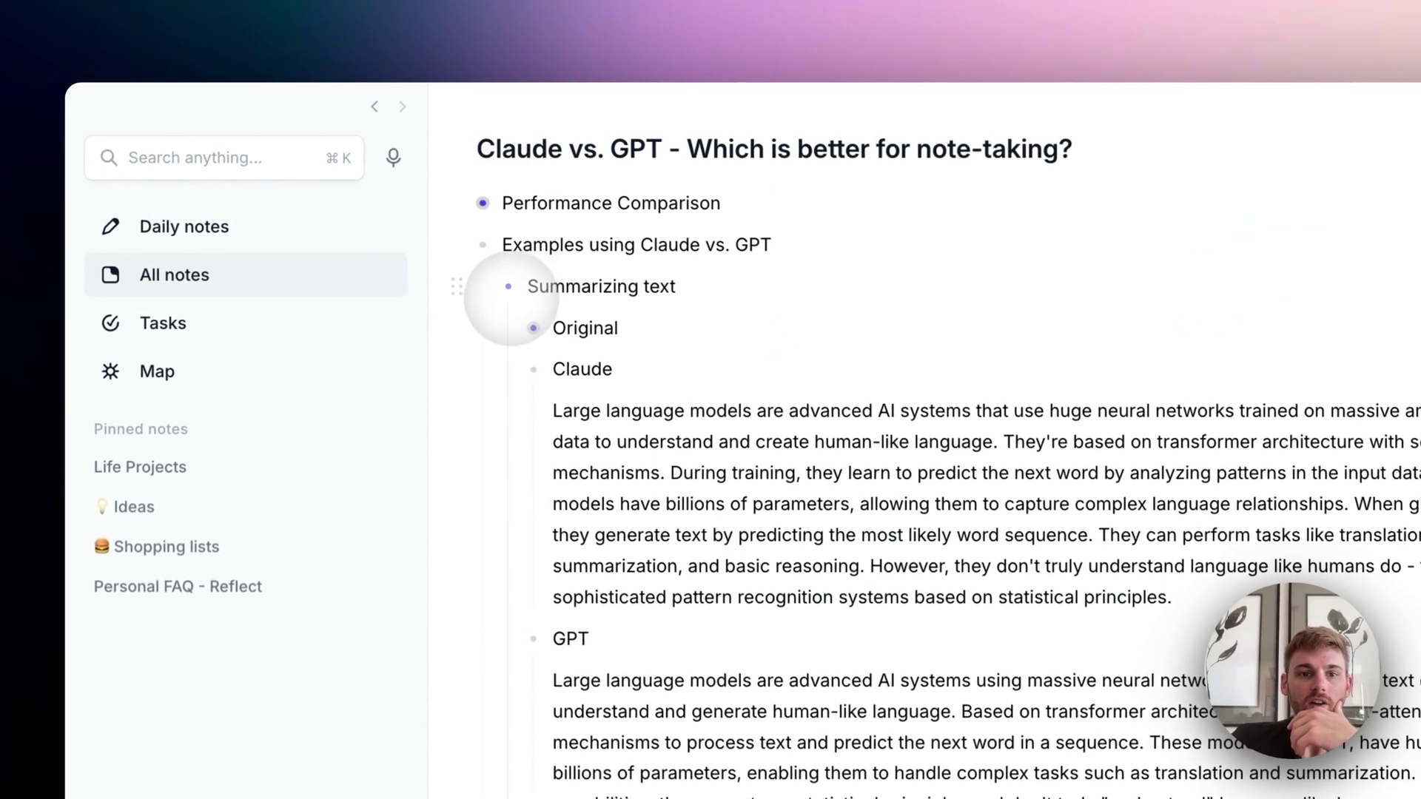
left_click(491, 285)
left_click(508, 328)
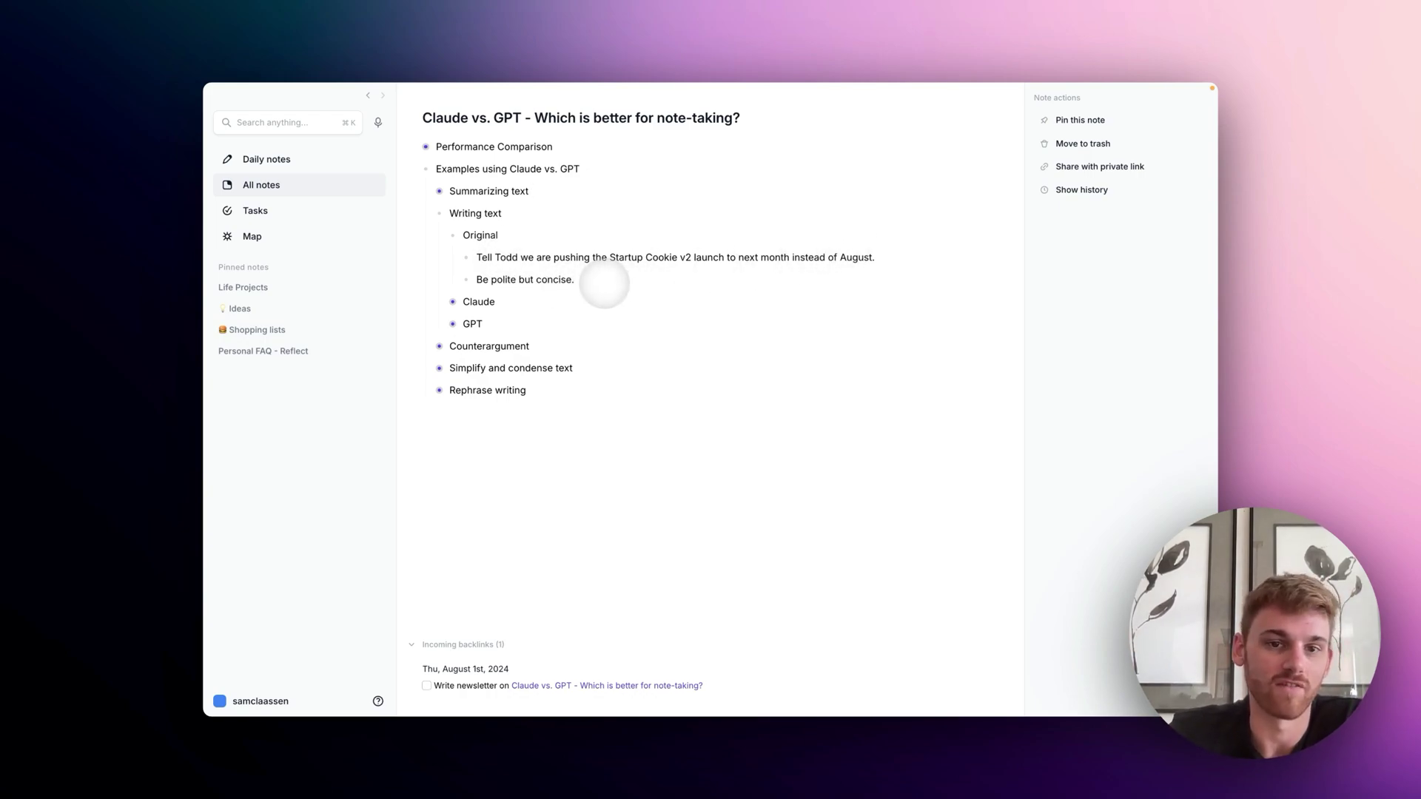
Search the AI prompts for "email" with both original Writing text bullets selected, and dismiss the prompts without running one
left_click(604, 284)
triple_click(598, 280)
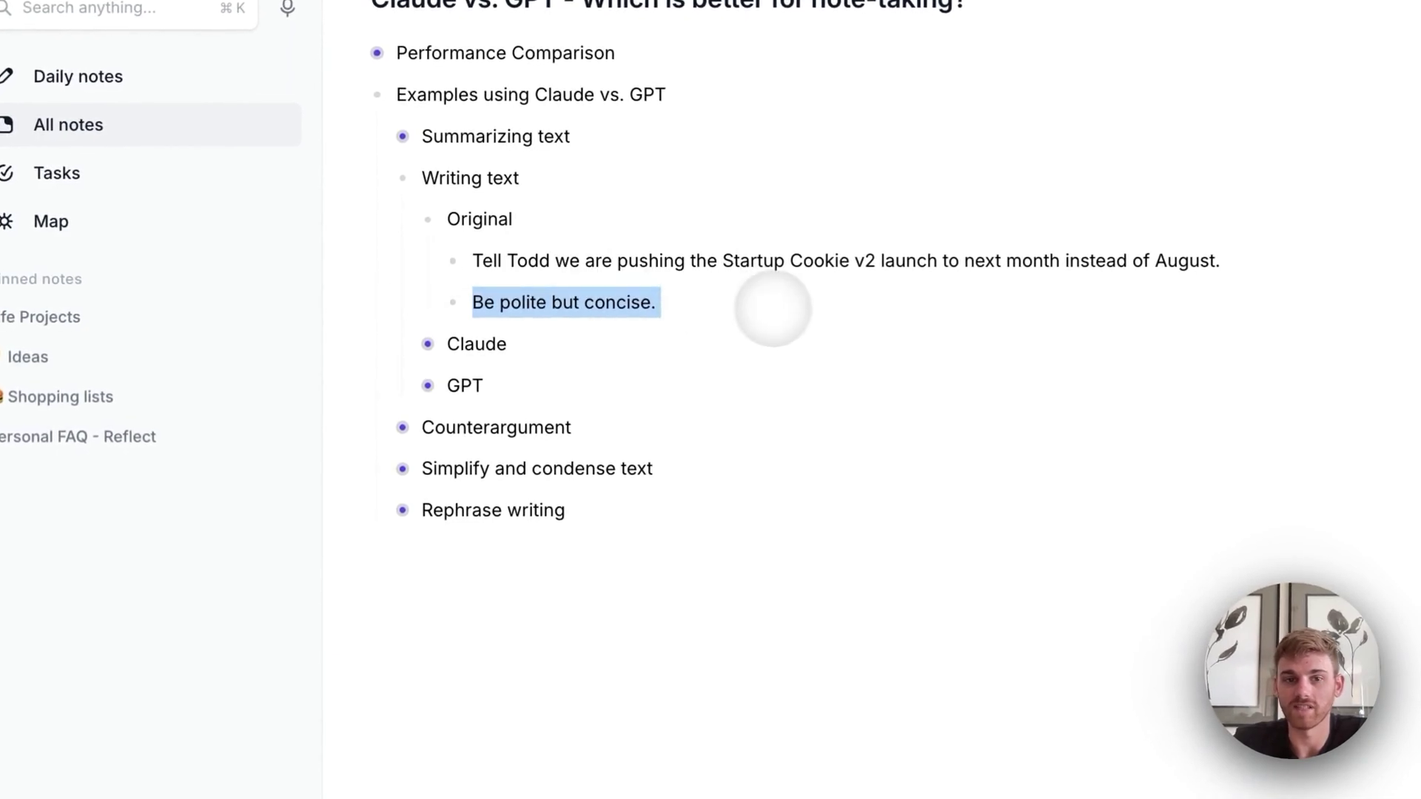
left_click(644, 285)
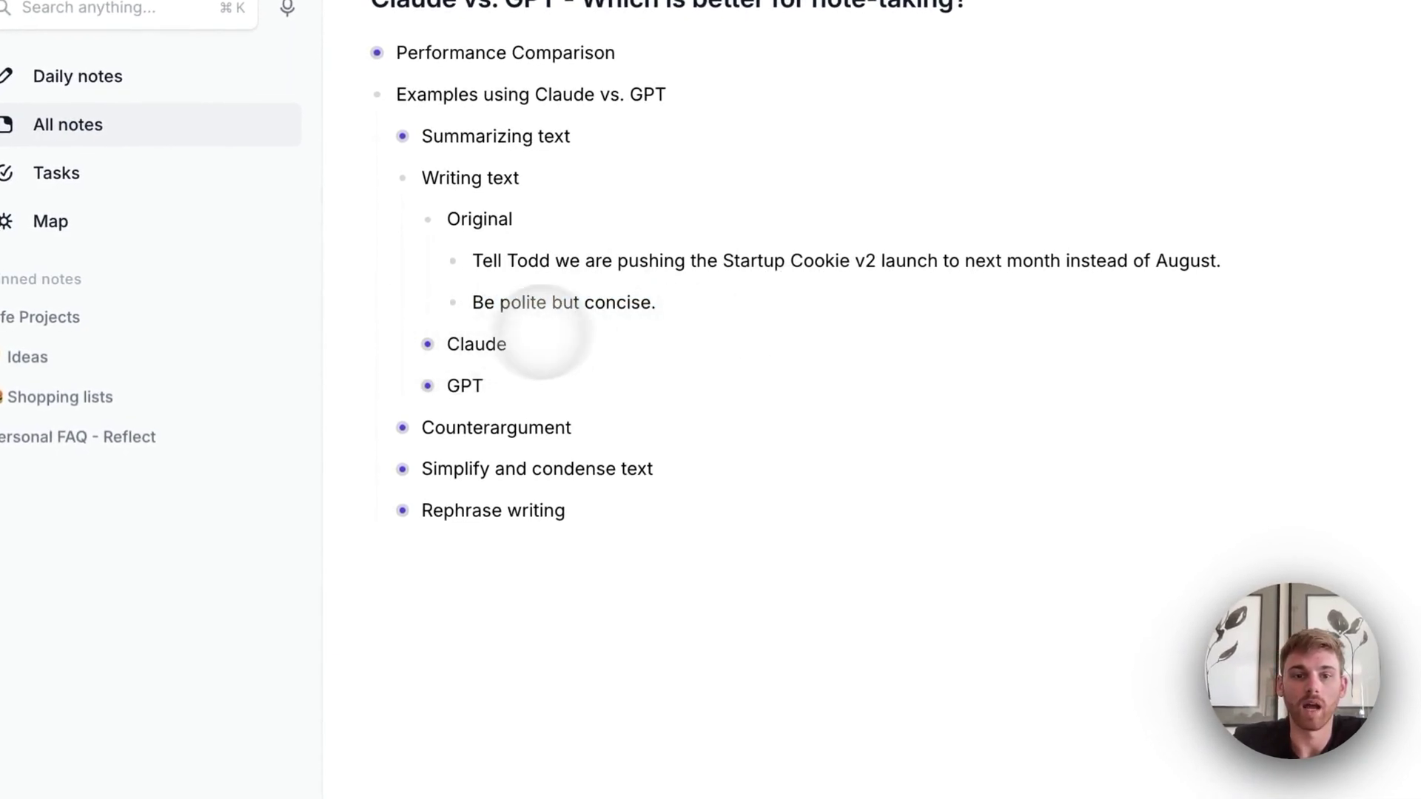
triple_click(584, 296)
left_click_drag(585, 292, 476, 264)
key("super+j")
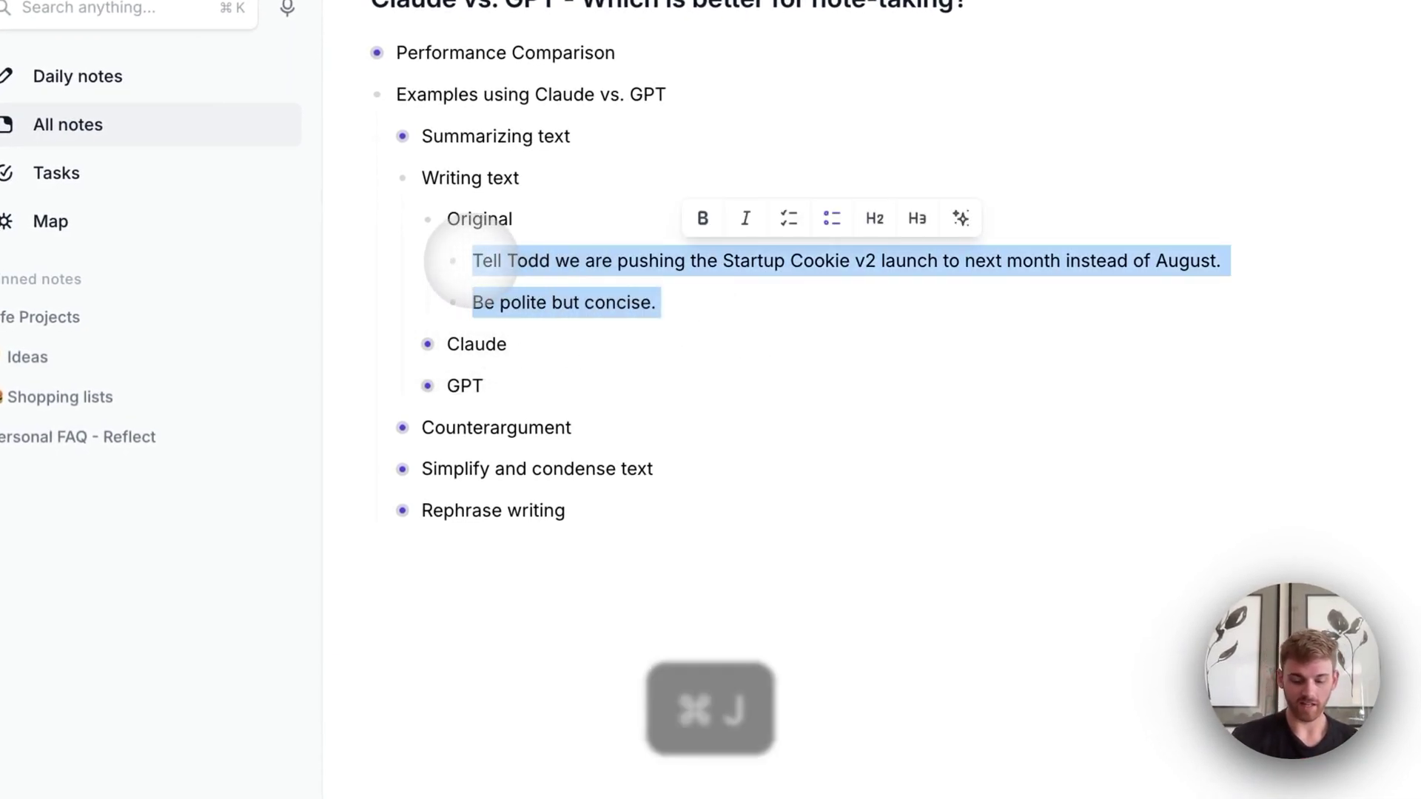
type("w")
key("BackSpace")
type("email")
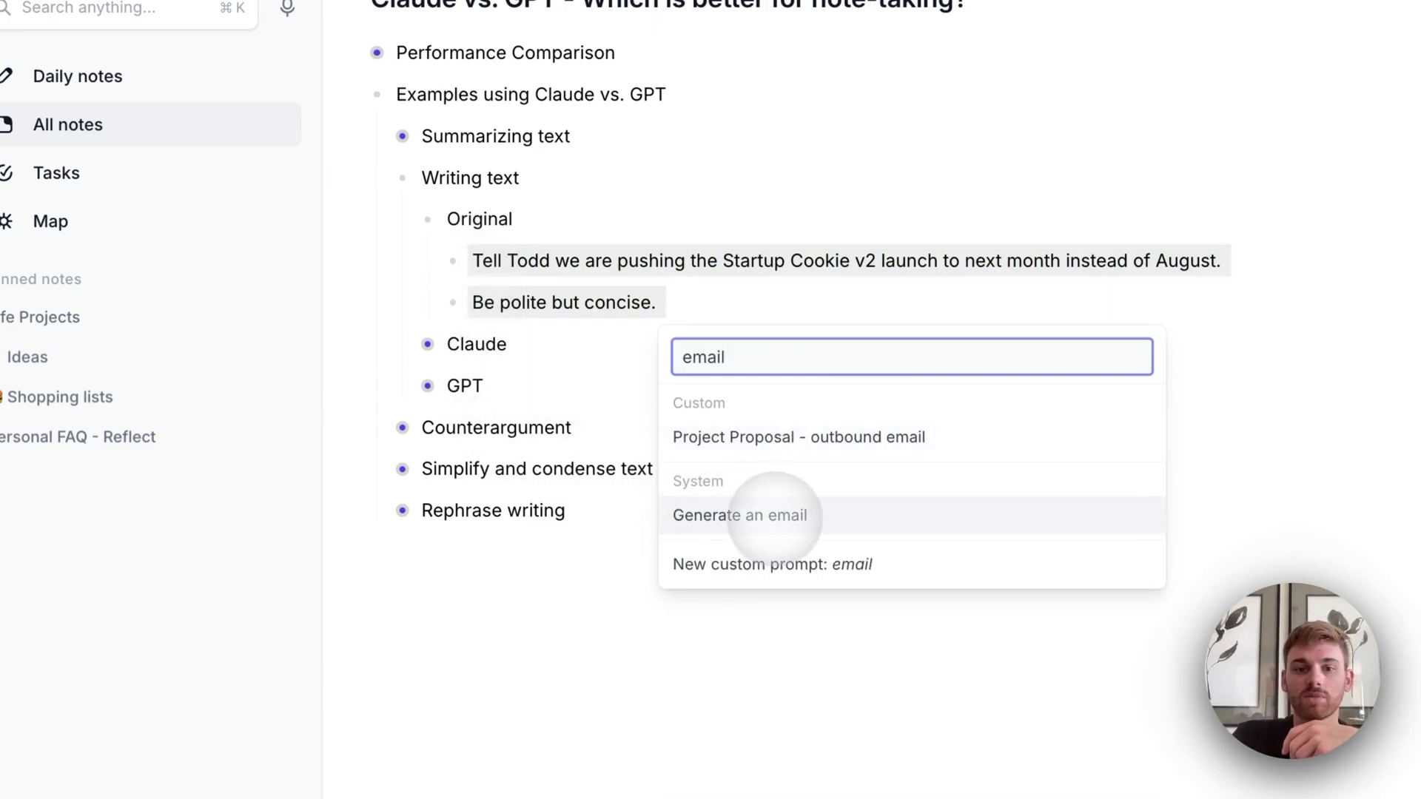
key("Escape")
Expand the Claude email under Writing text, highlight its opening paragraph, and expand the GPT email to compare them
left_click(430, 307)
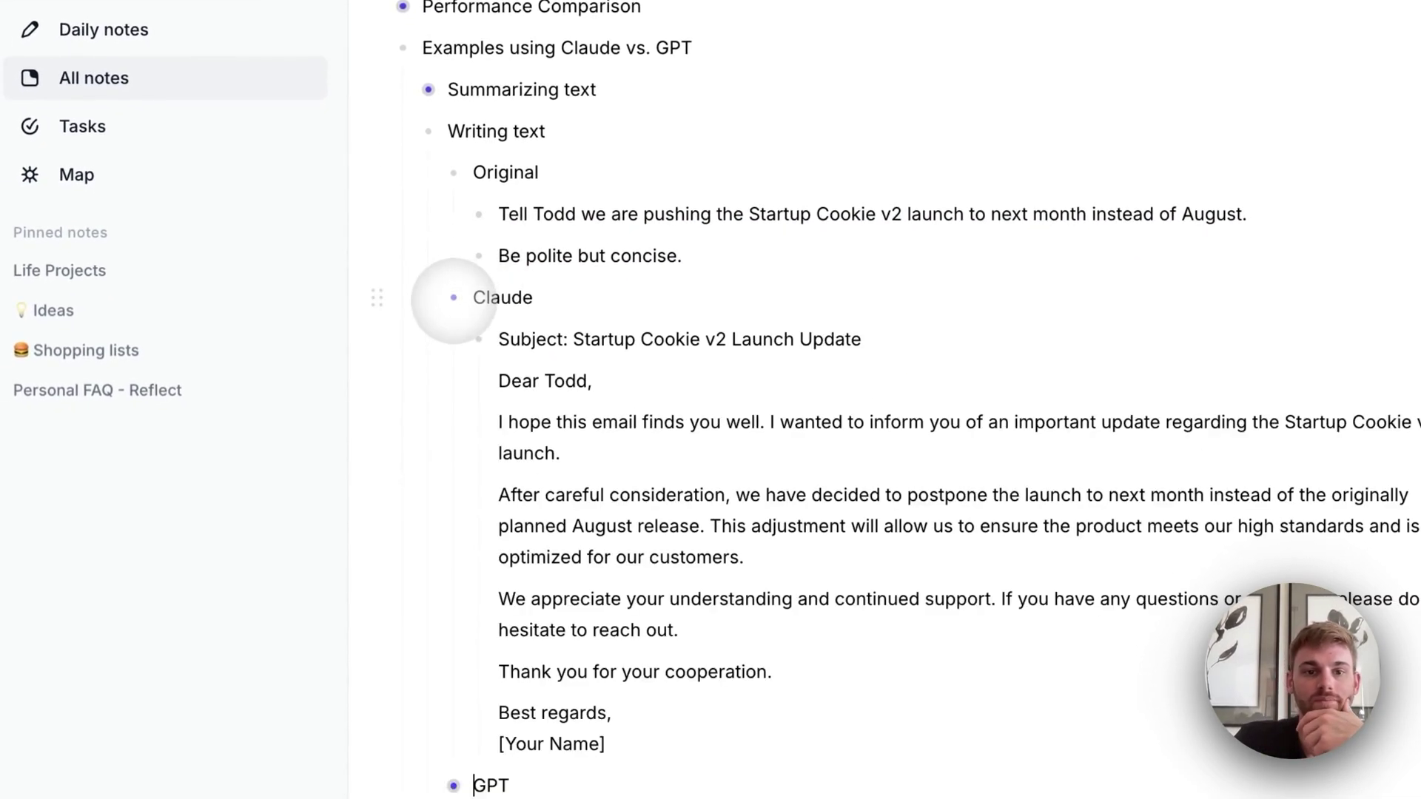
scroll(733, 547, "down", 2)
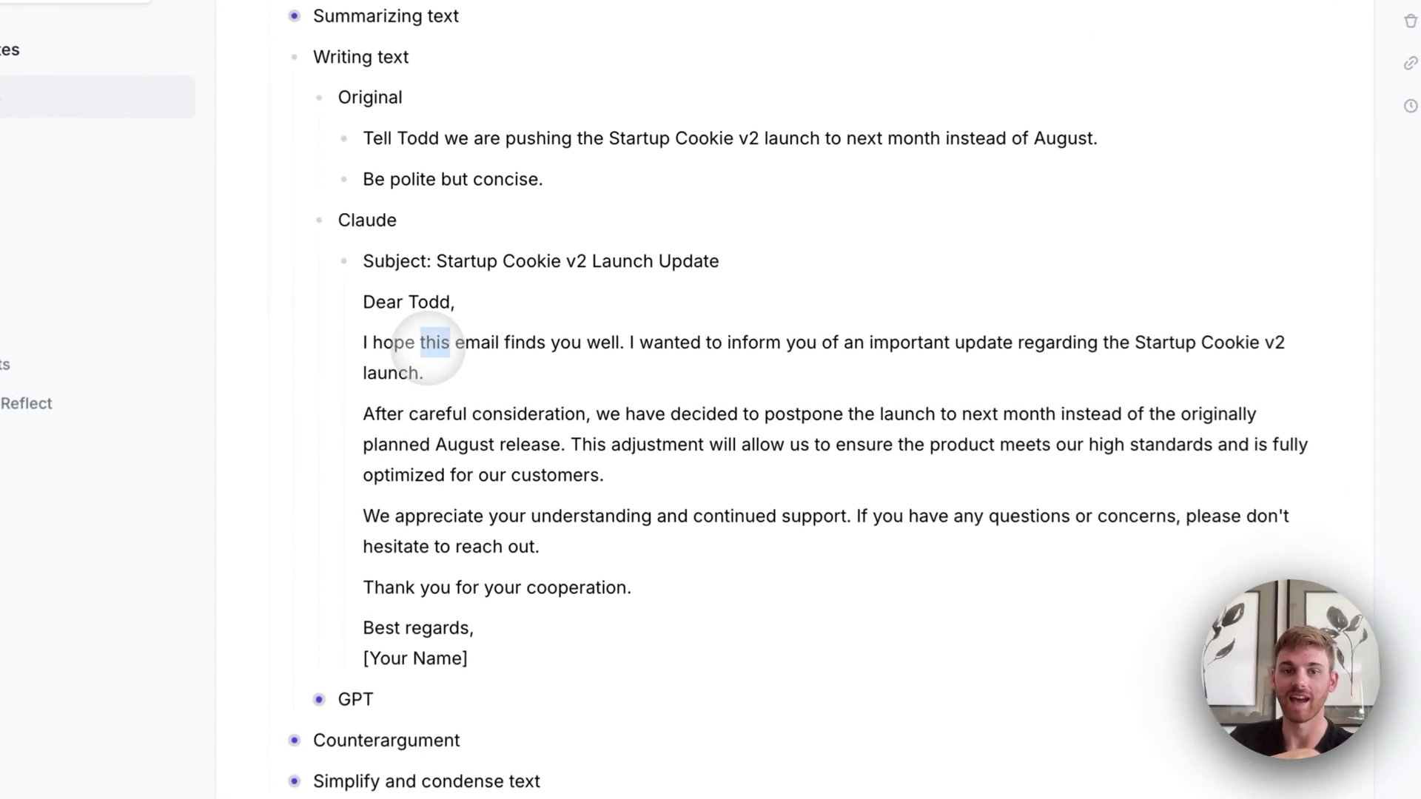
triple_click(464, 337)
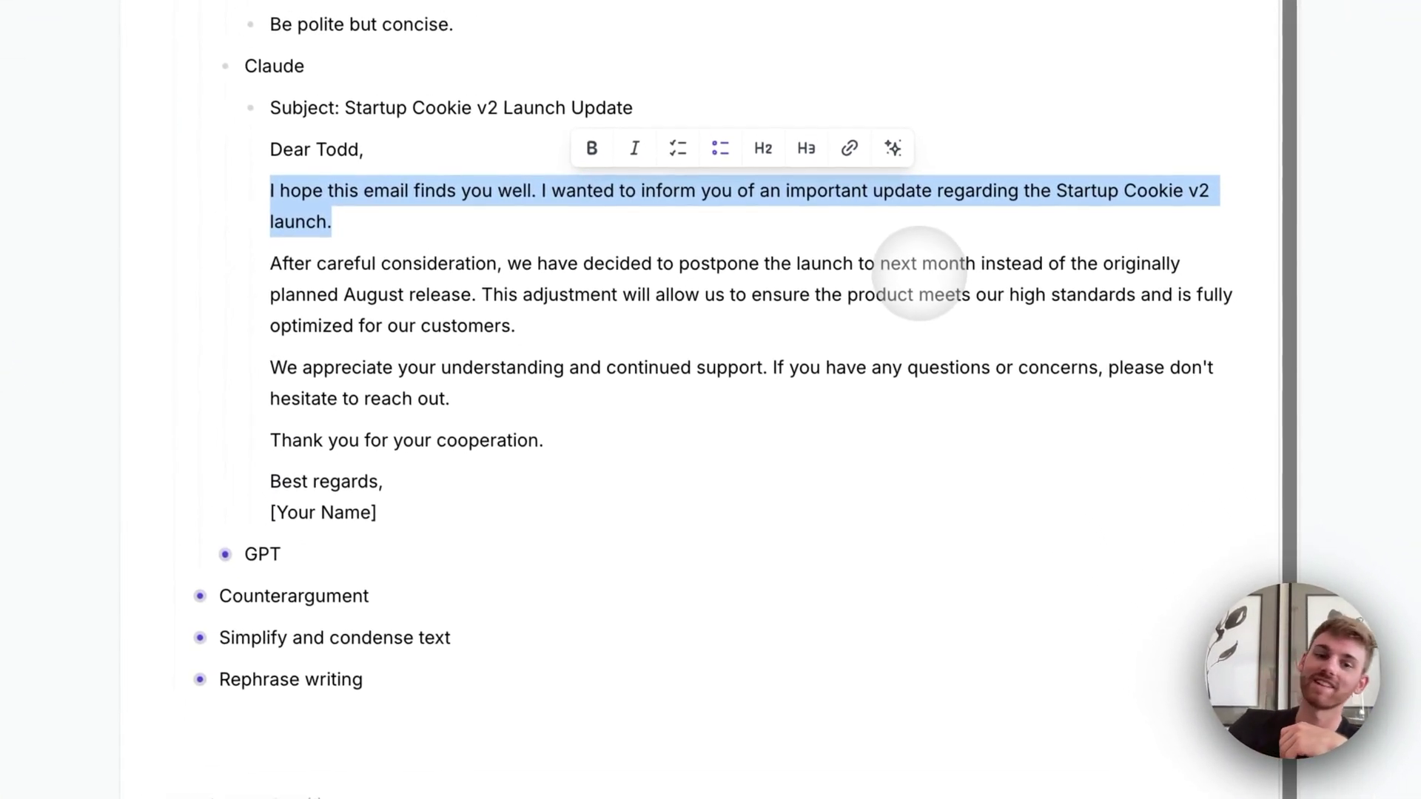
left_click(831, 533)
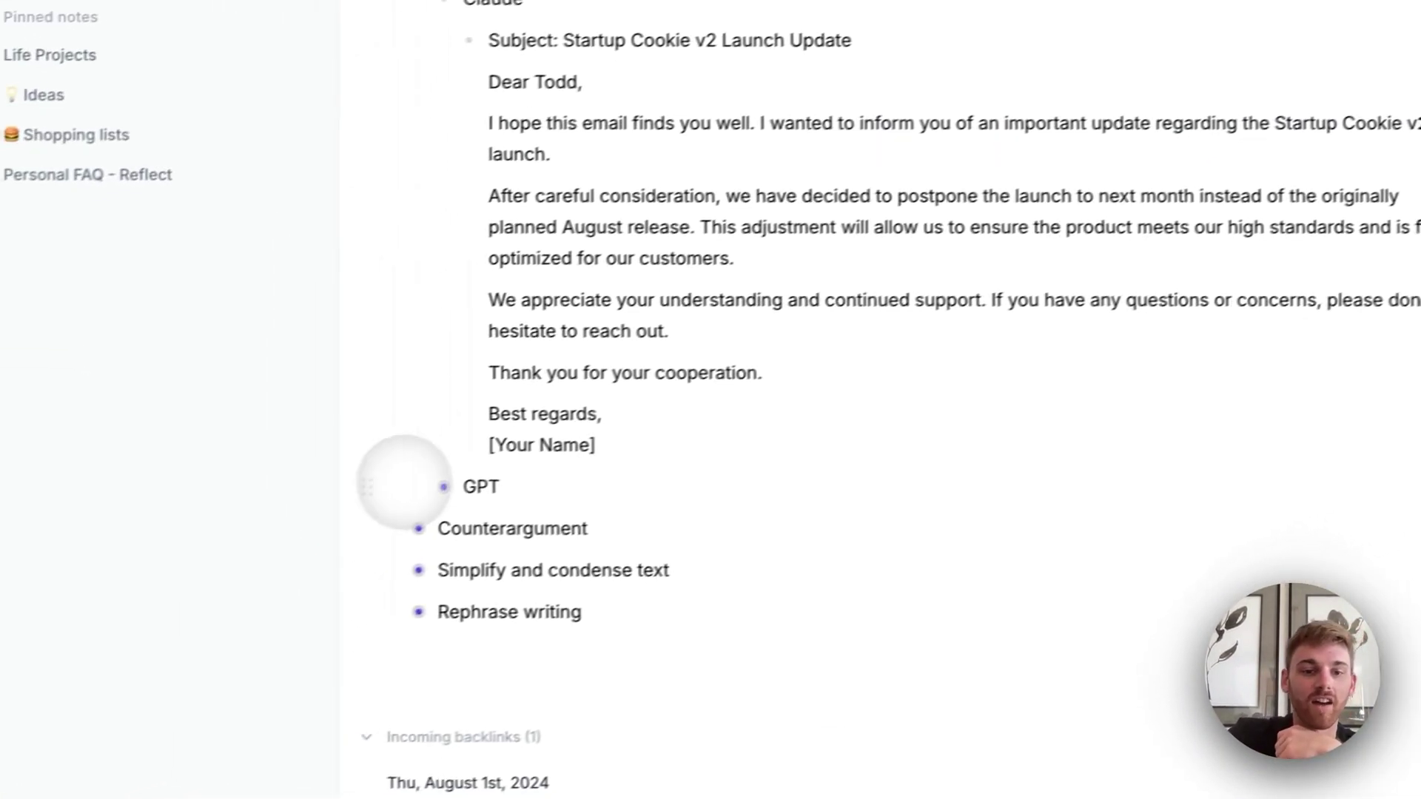
left_click(429, 486)
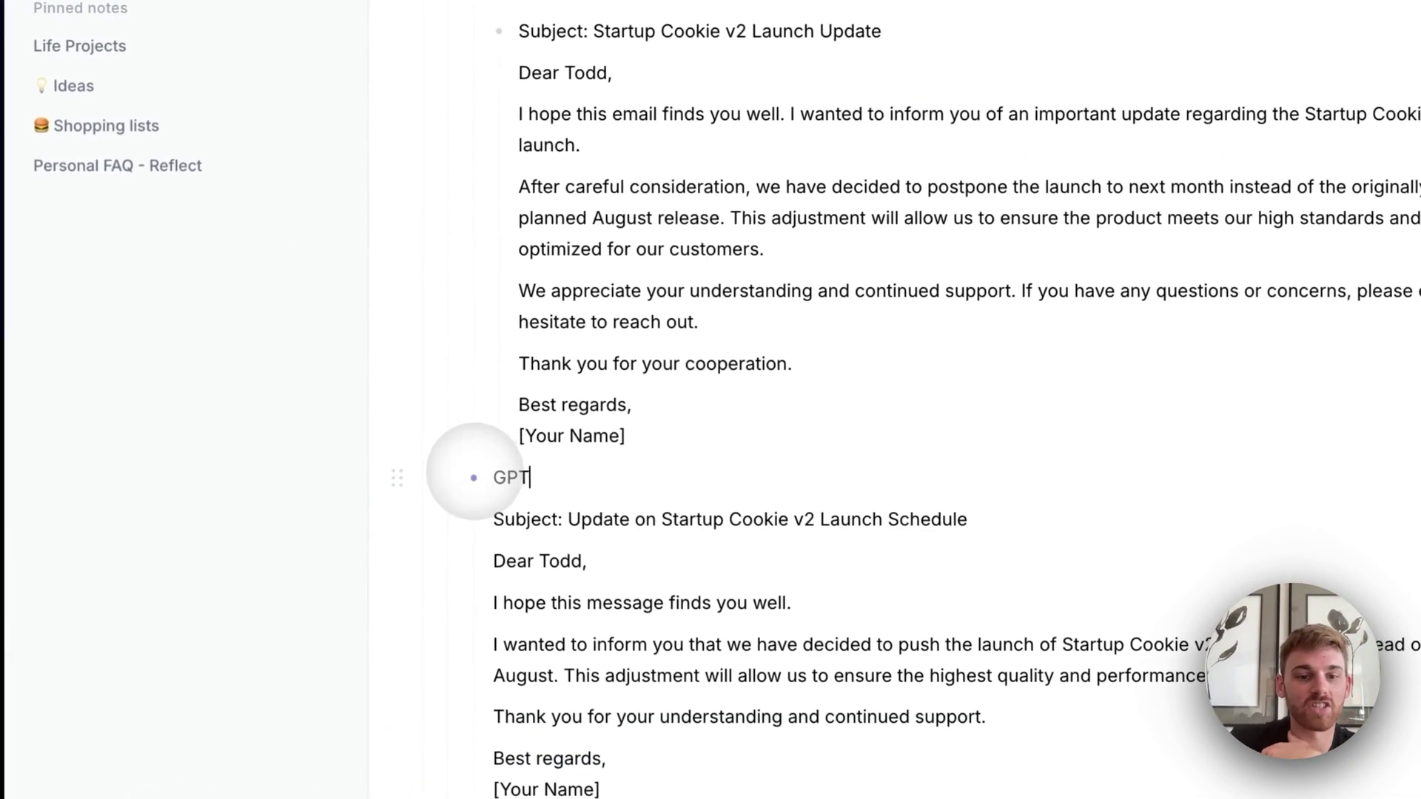
Examine the Claude and GPT emails under Writing text against each other, highlighting GPT's line "I hope this message finds you well."
scroll(788, 352, "down", 3)
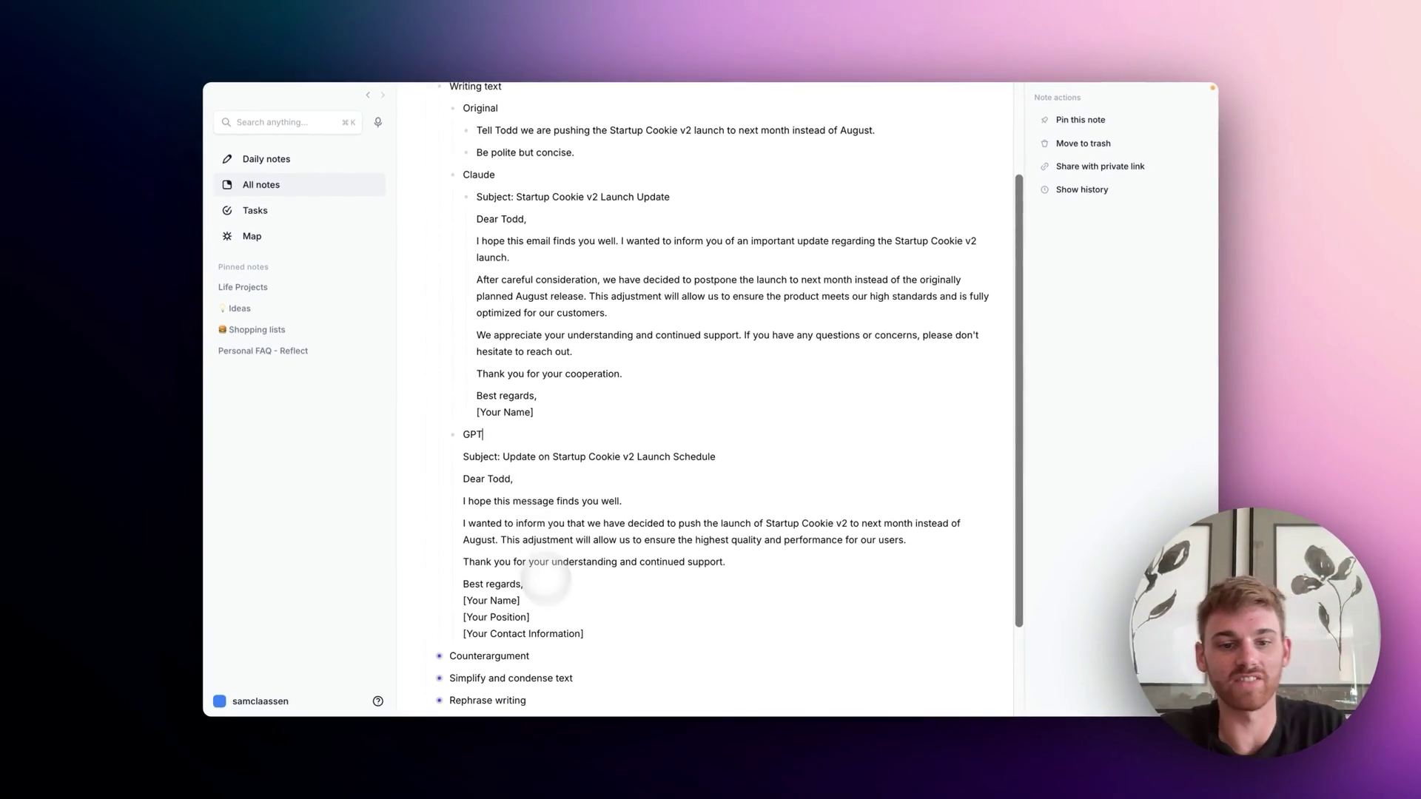
scroll(583, 579, "up", 2)
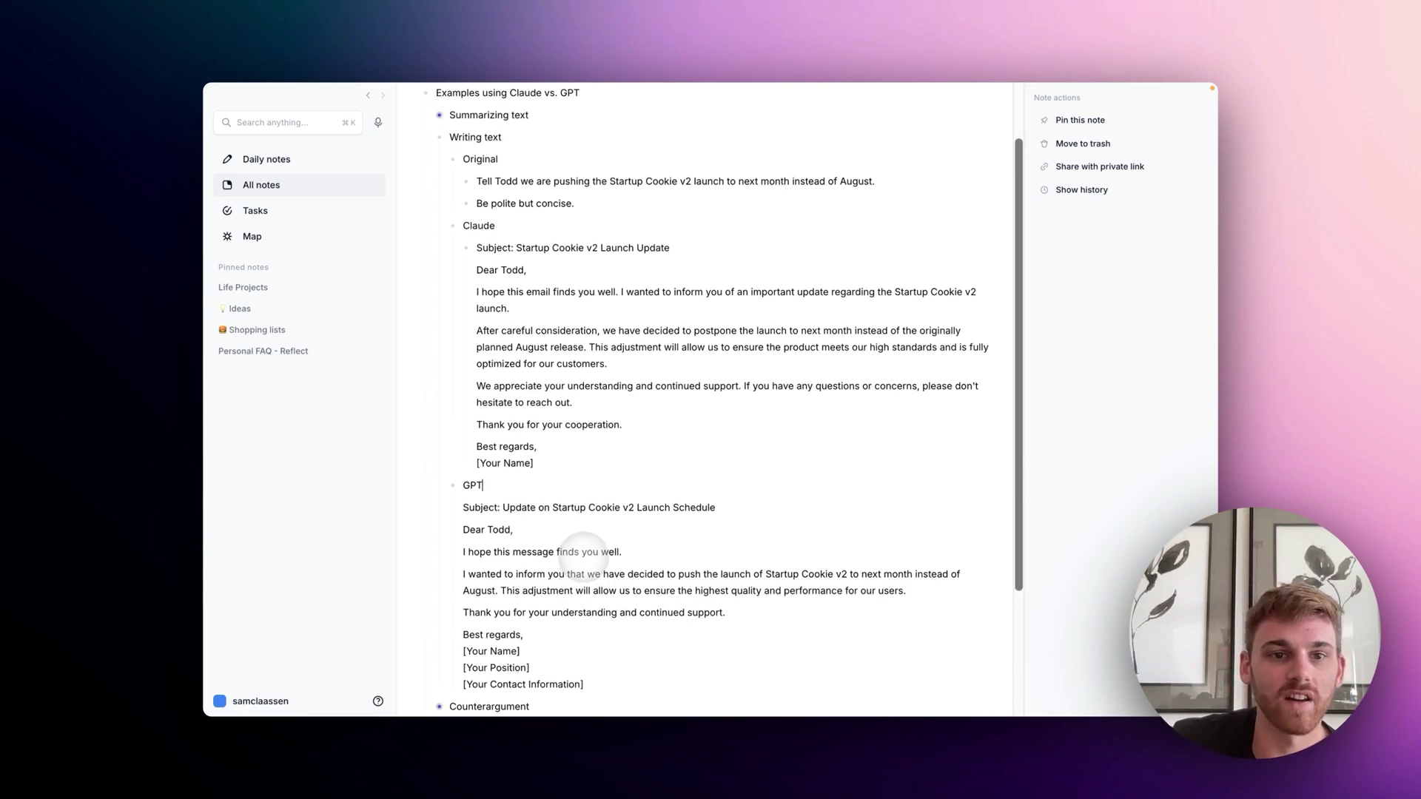
scroll(566, 540, "down", 3)
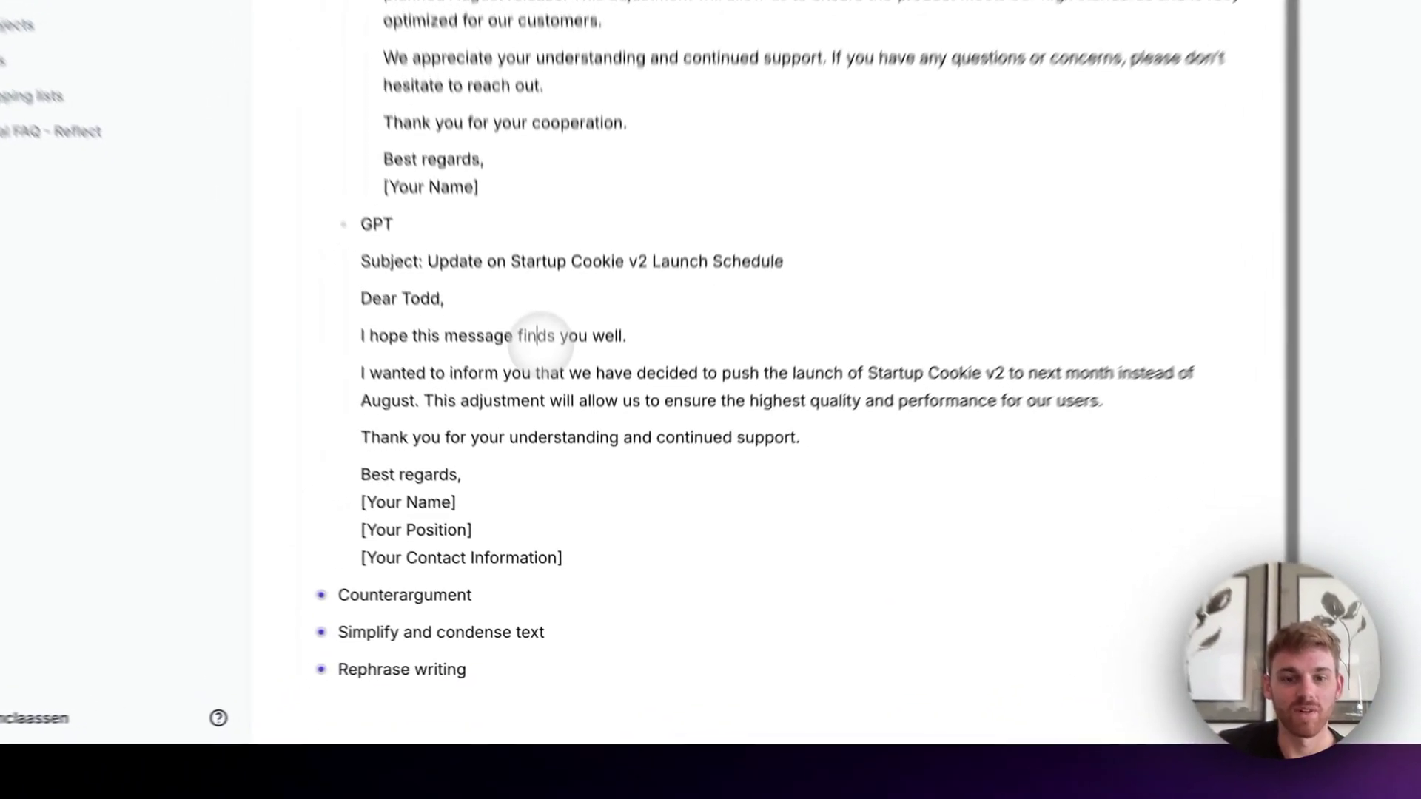
triple_click(571, 473)
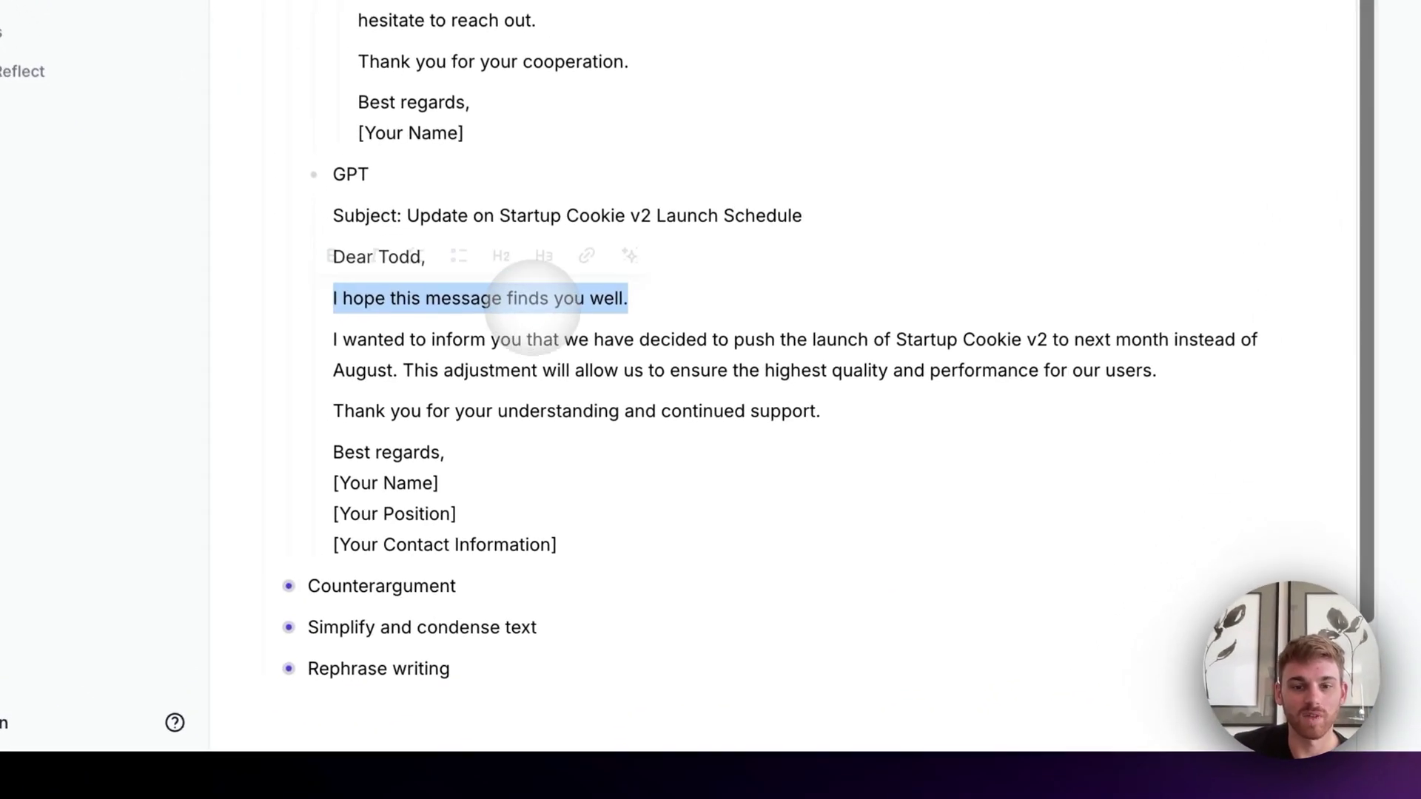
left_click(694, 490)
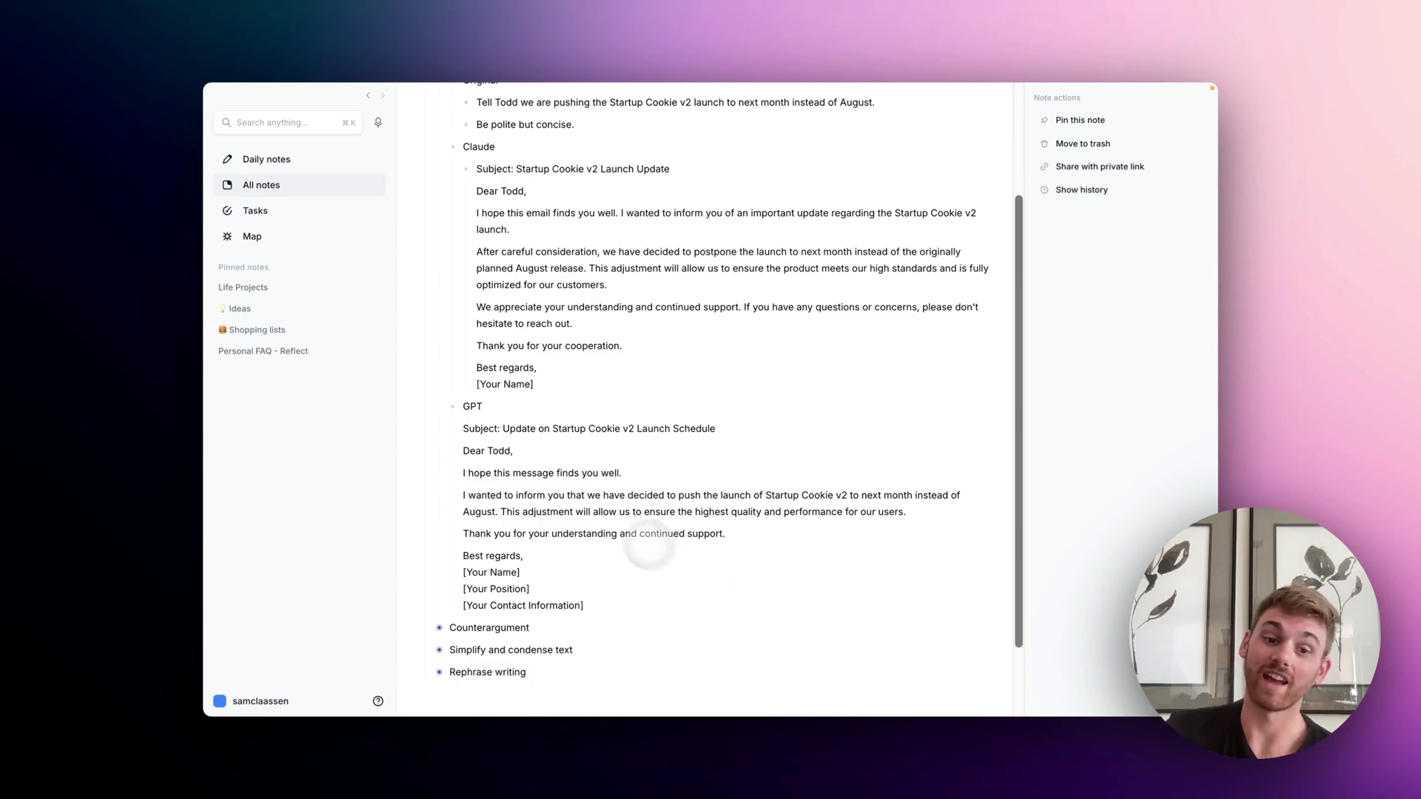
scroll(592, 544, "down", 1)
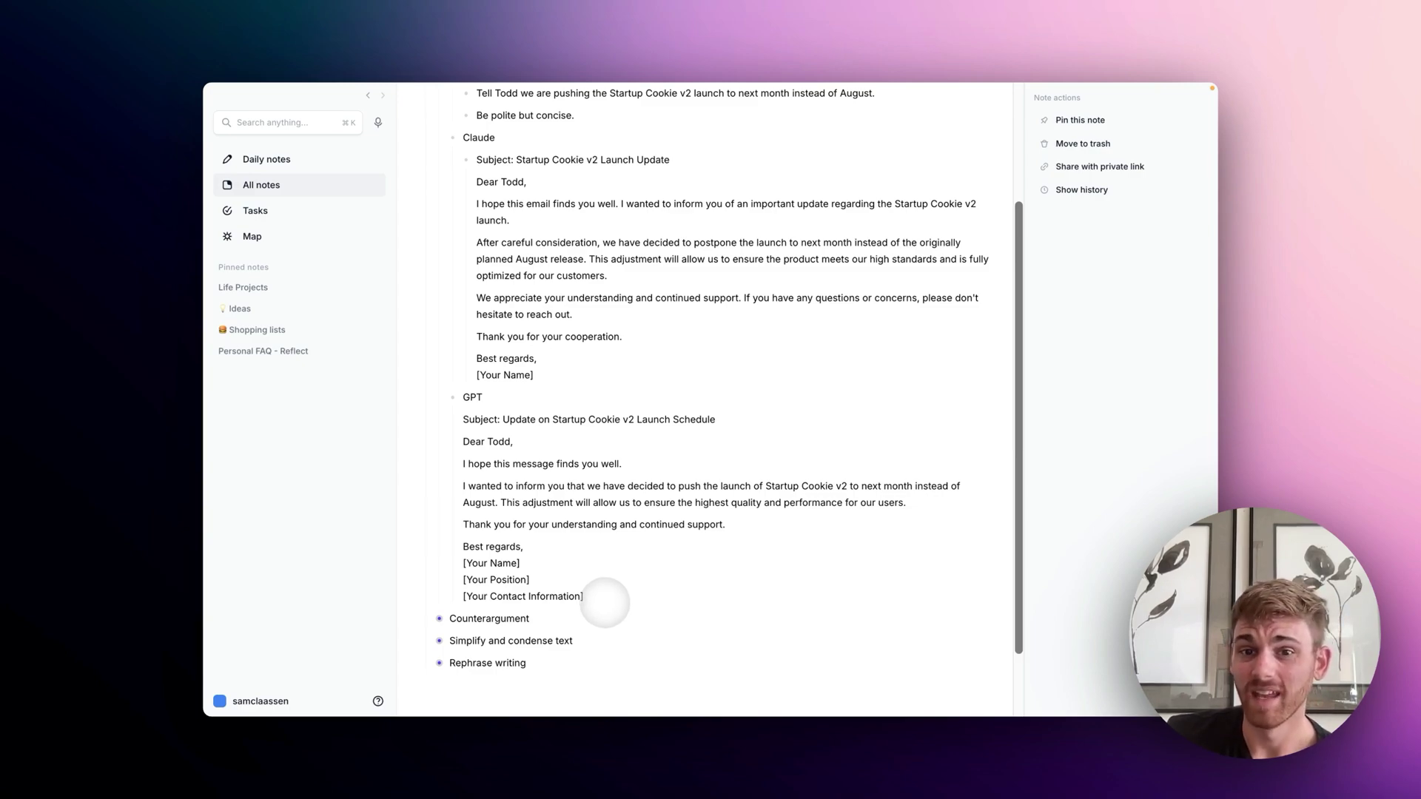
scroll(605, 530, "up", 3)
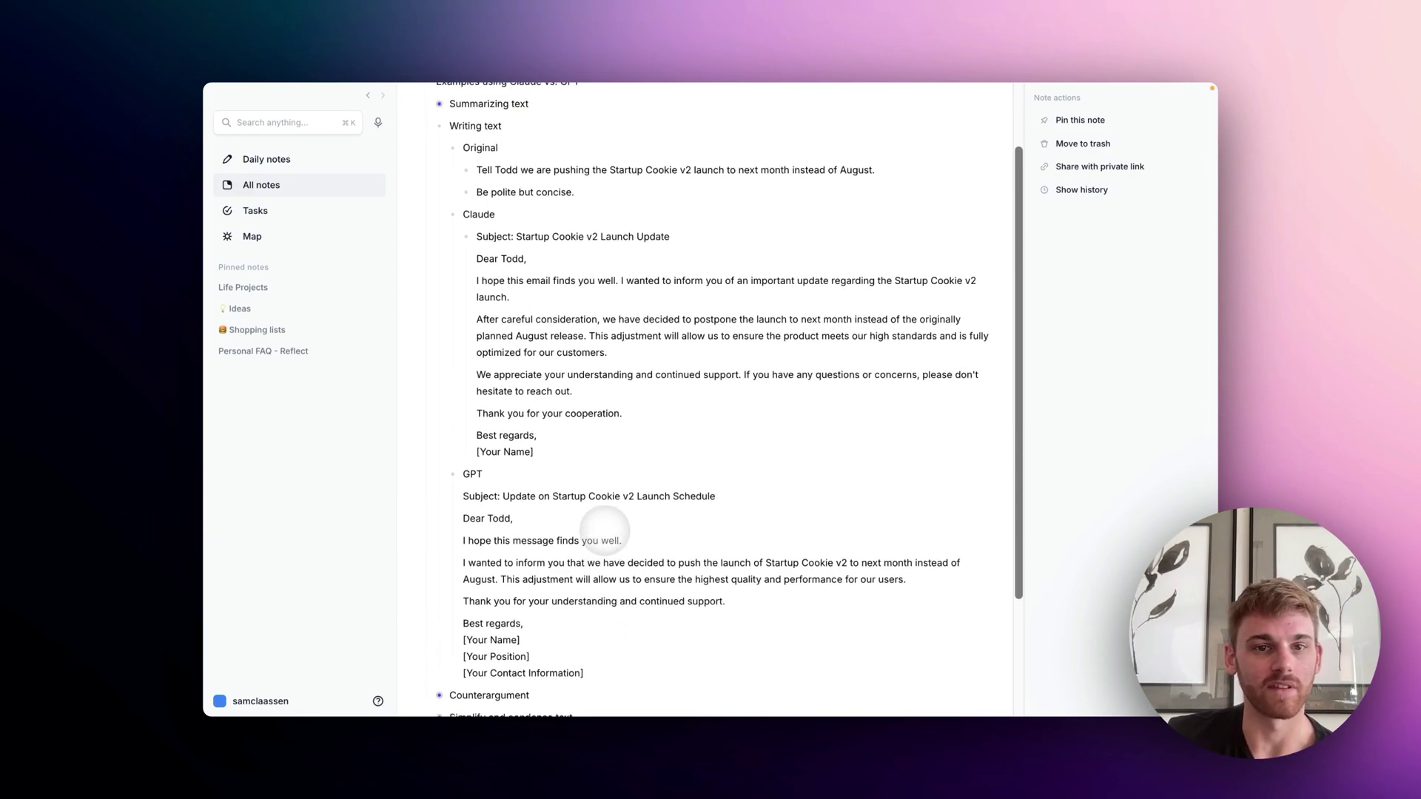
scroll(604, 529, "up", 1)
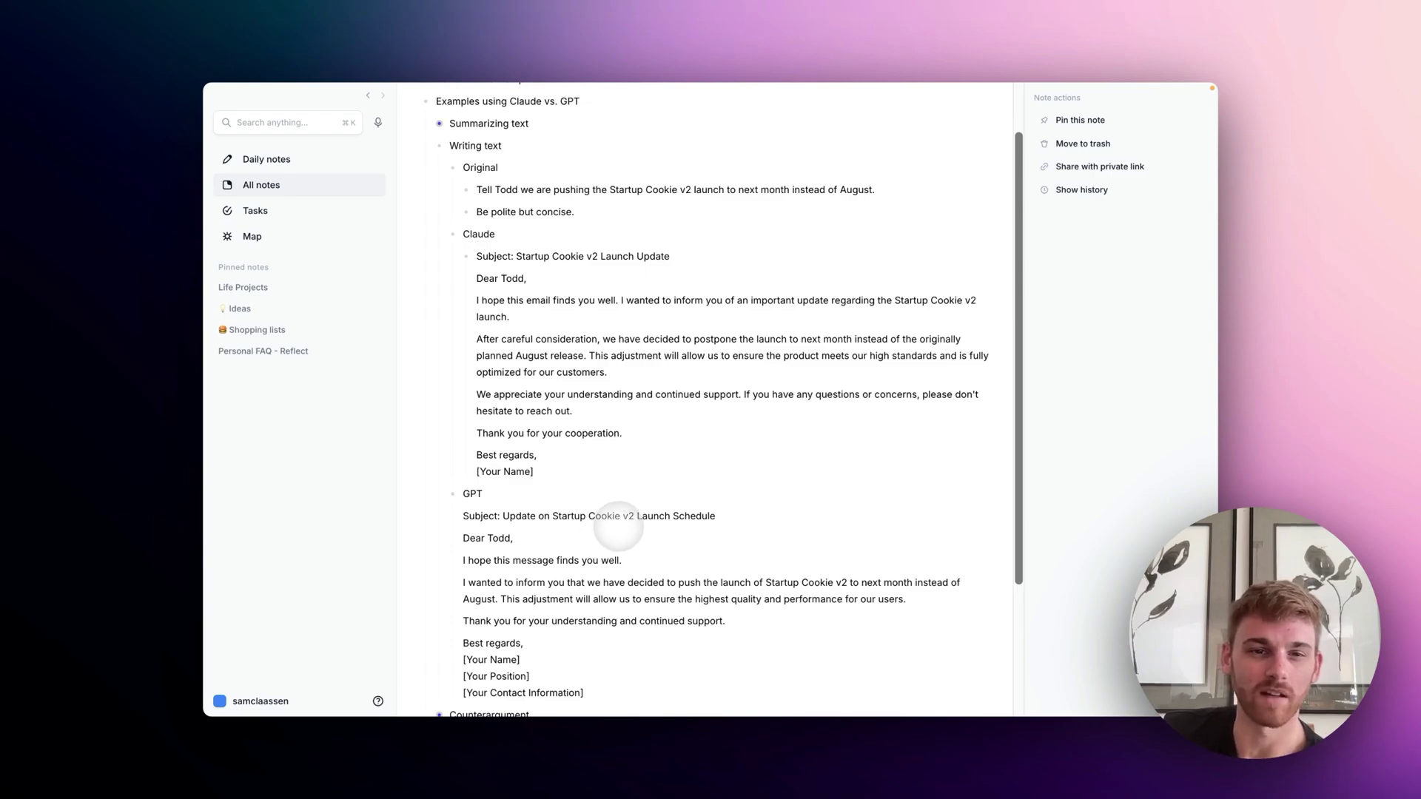
scroll(620, 526, "down", 3)
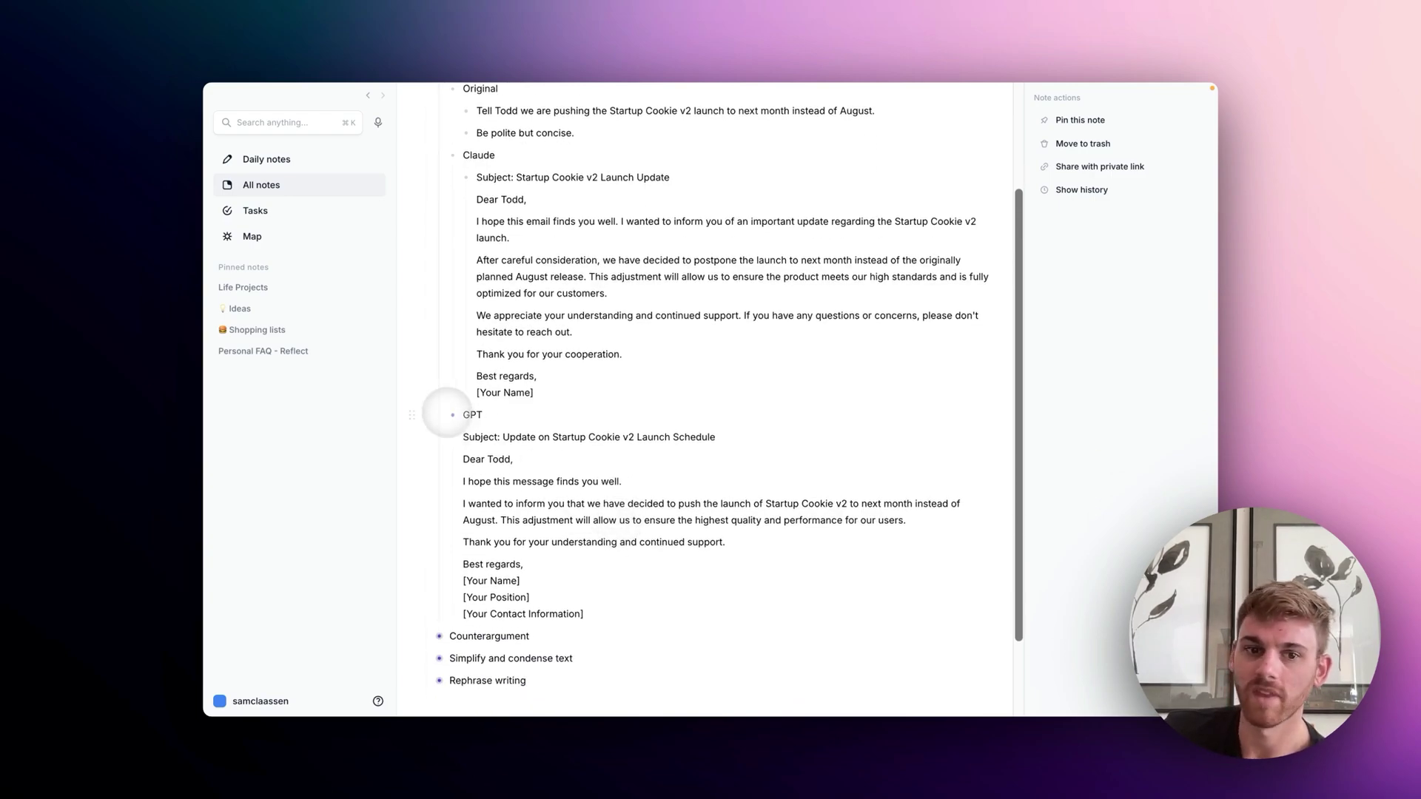
Collapse the Writing text example and expand the Counterargument example
scroll(459, 412, "up", 10)
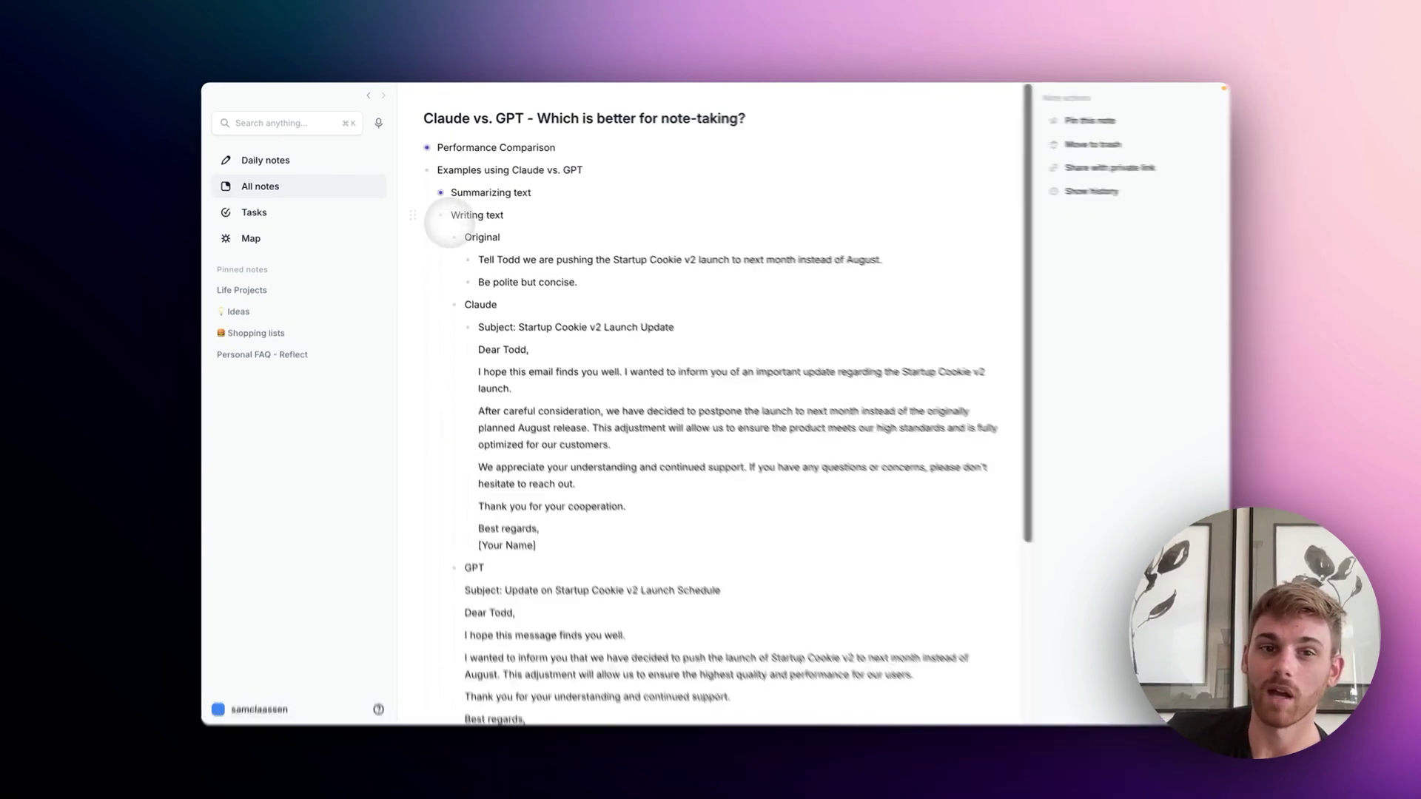
left_click(442, 215)
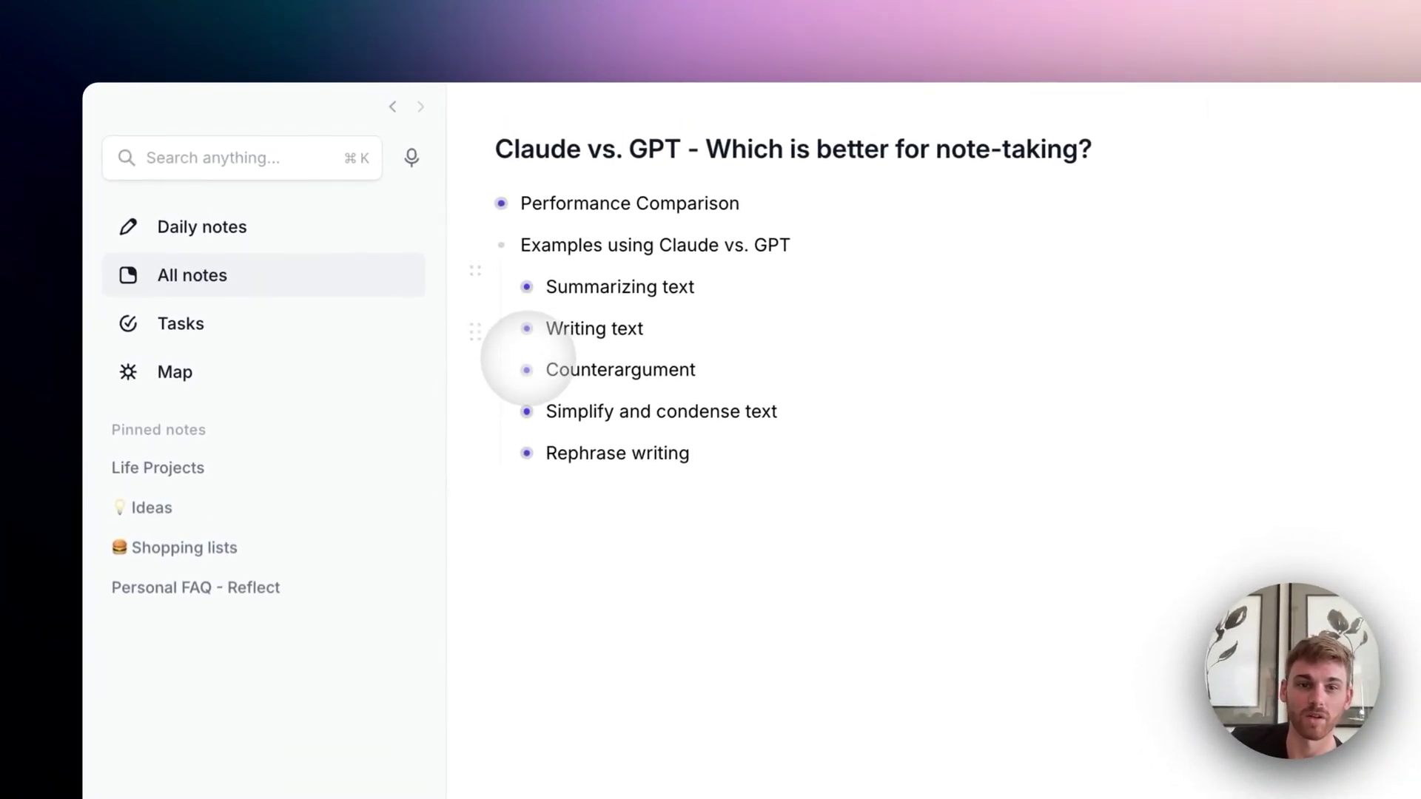
left_click(527, 370)
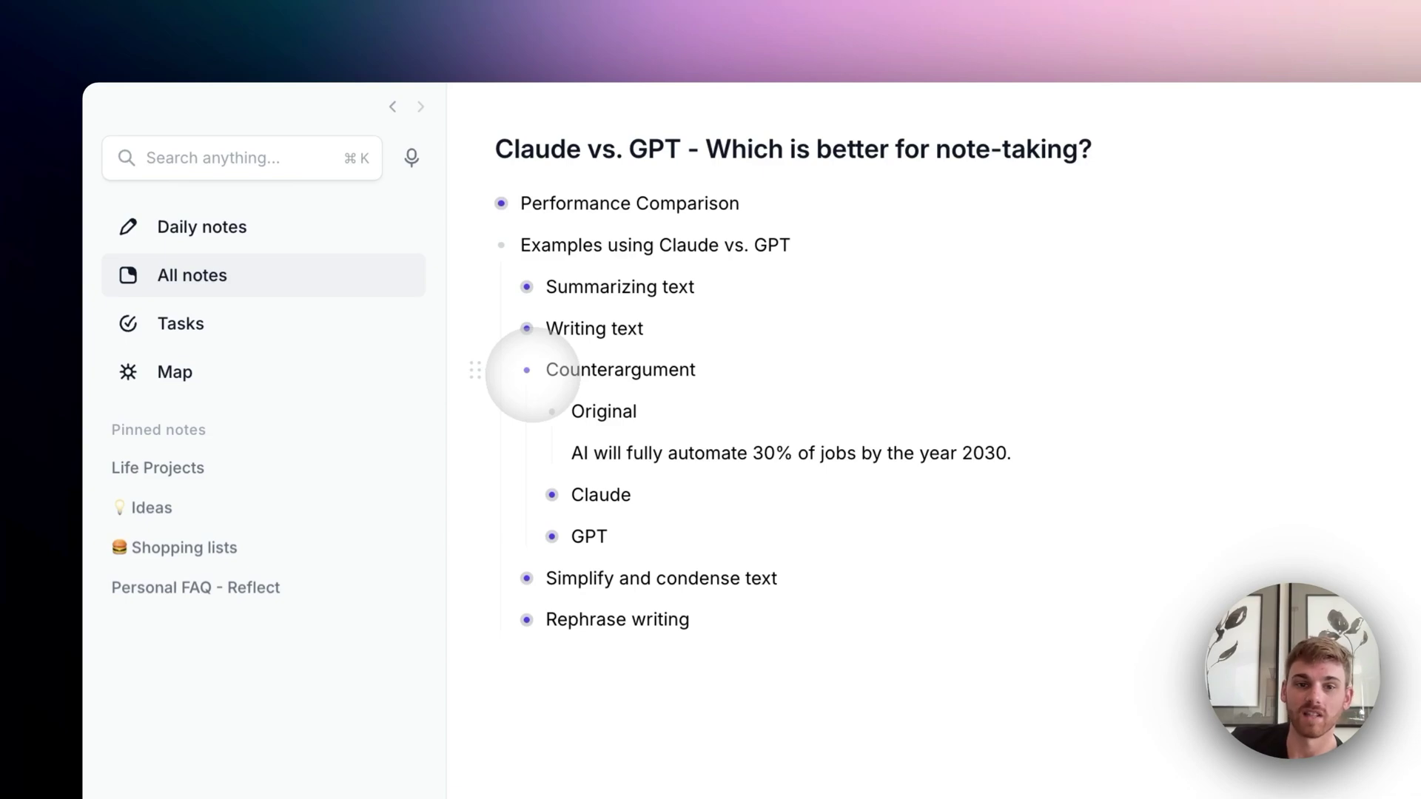
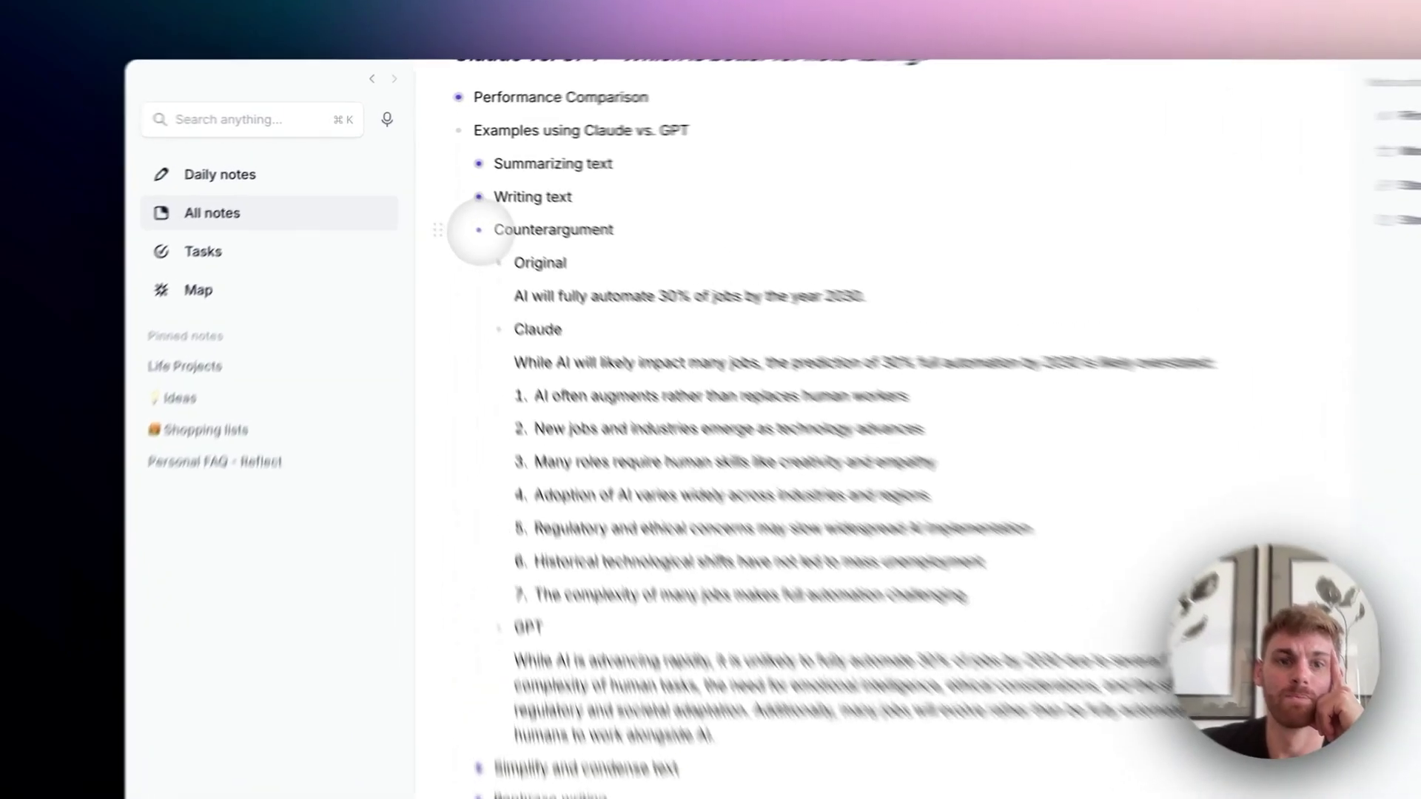
Collapse Counterargument and expand Simplify and condense text so that only its Original paragraph is open
left_click(480, 231)
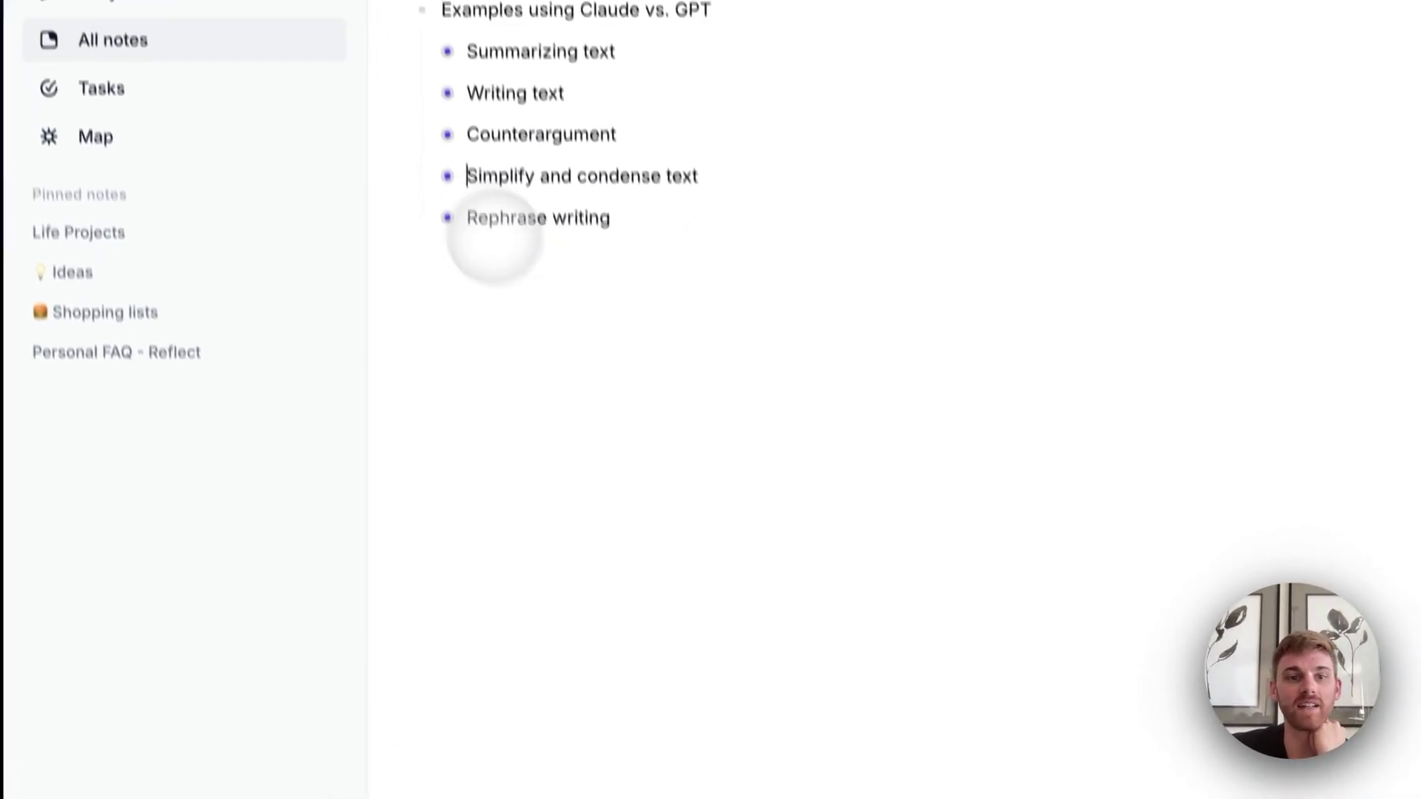
left_click(429, 175)
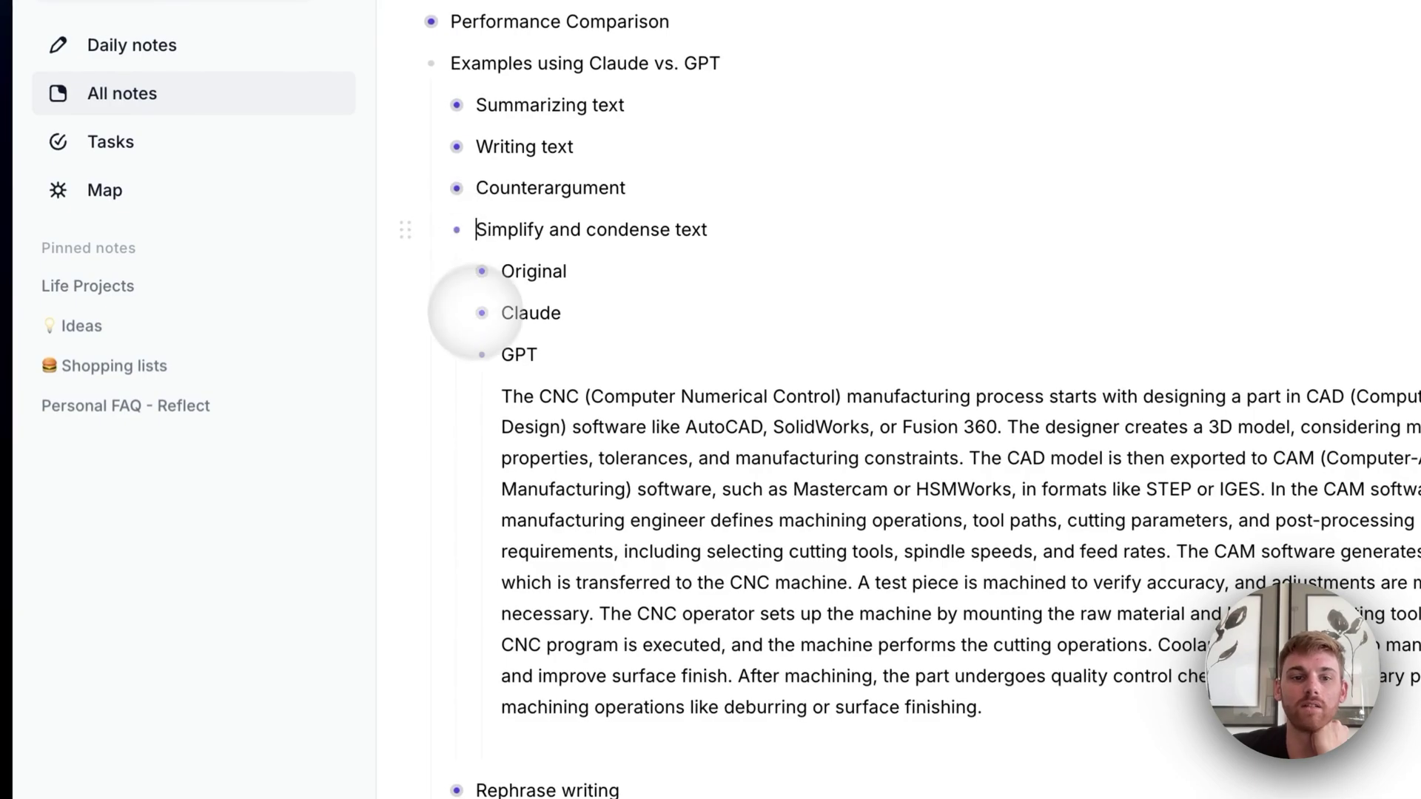
left_click(481, 354)
left_click(482, 271)
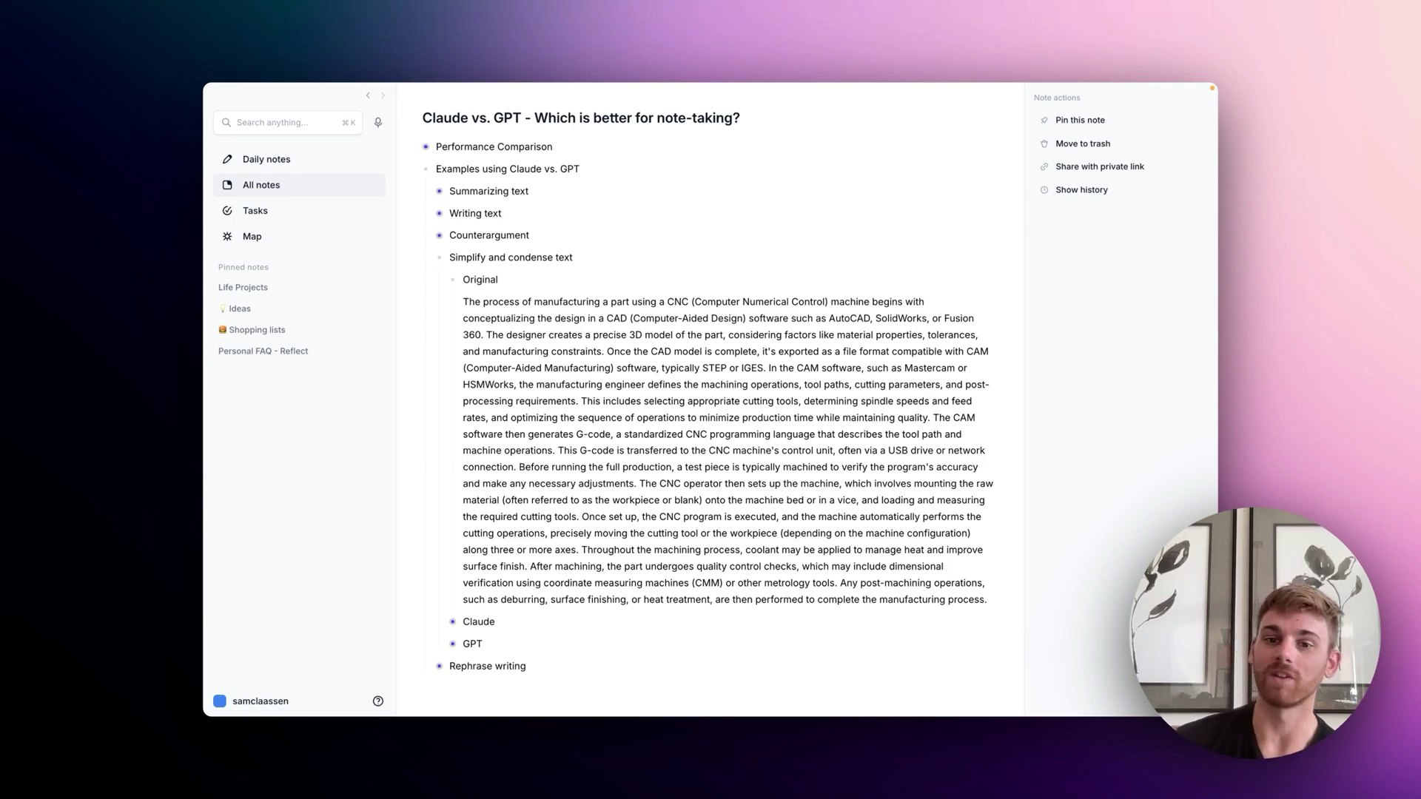
Expand the Claude version under Simplify and condense text and highlight its "CNC manufacturing process:" line
left_click(446, 259)
scroll(449, 281, "down", 1)
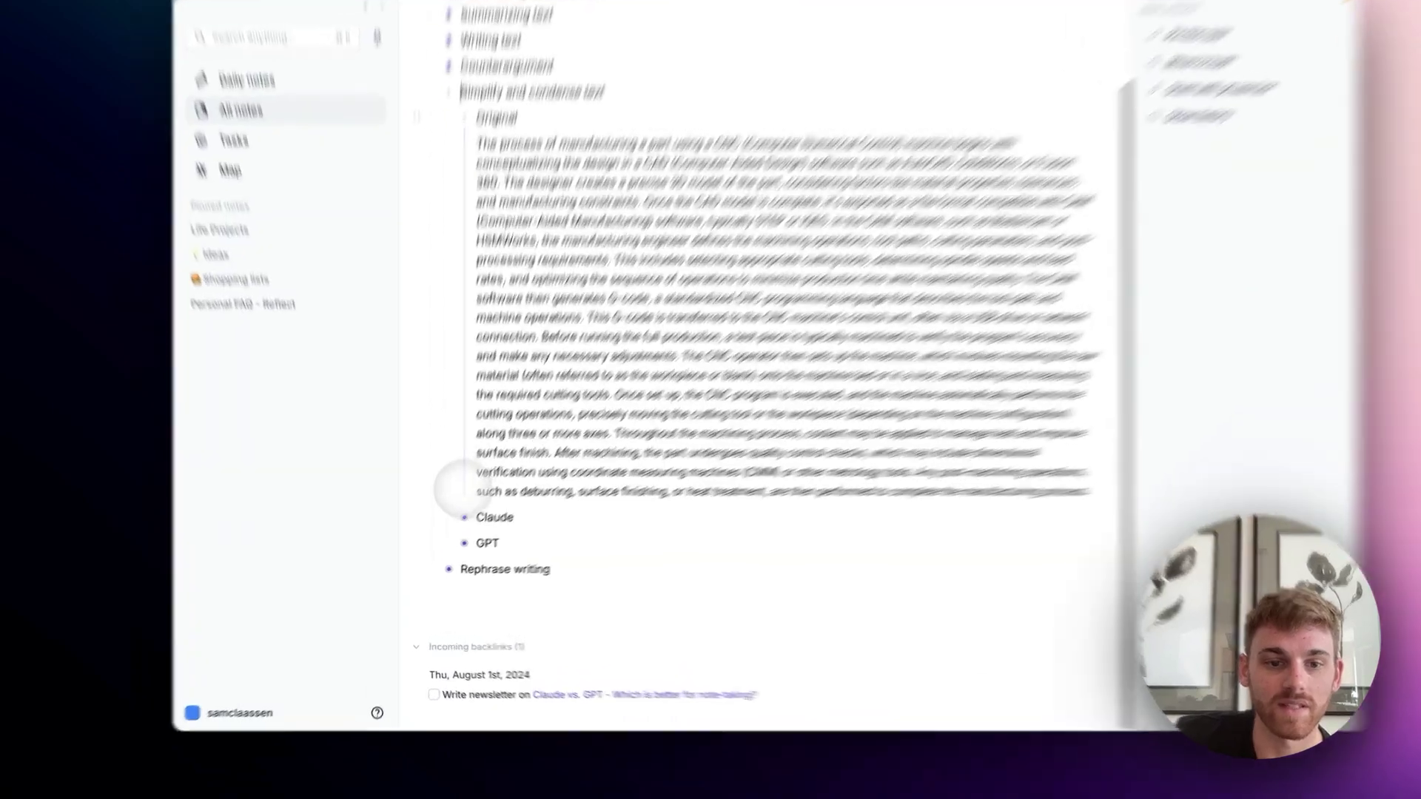
left_click(453, 583)
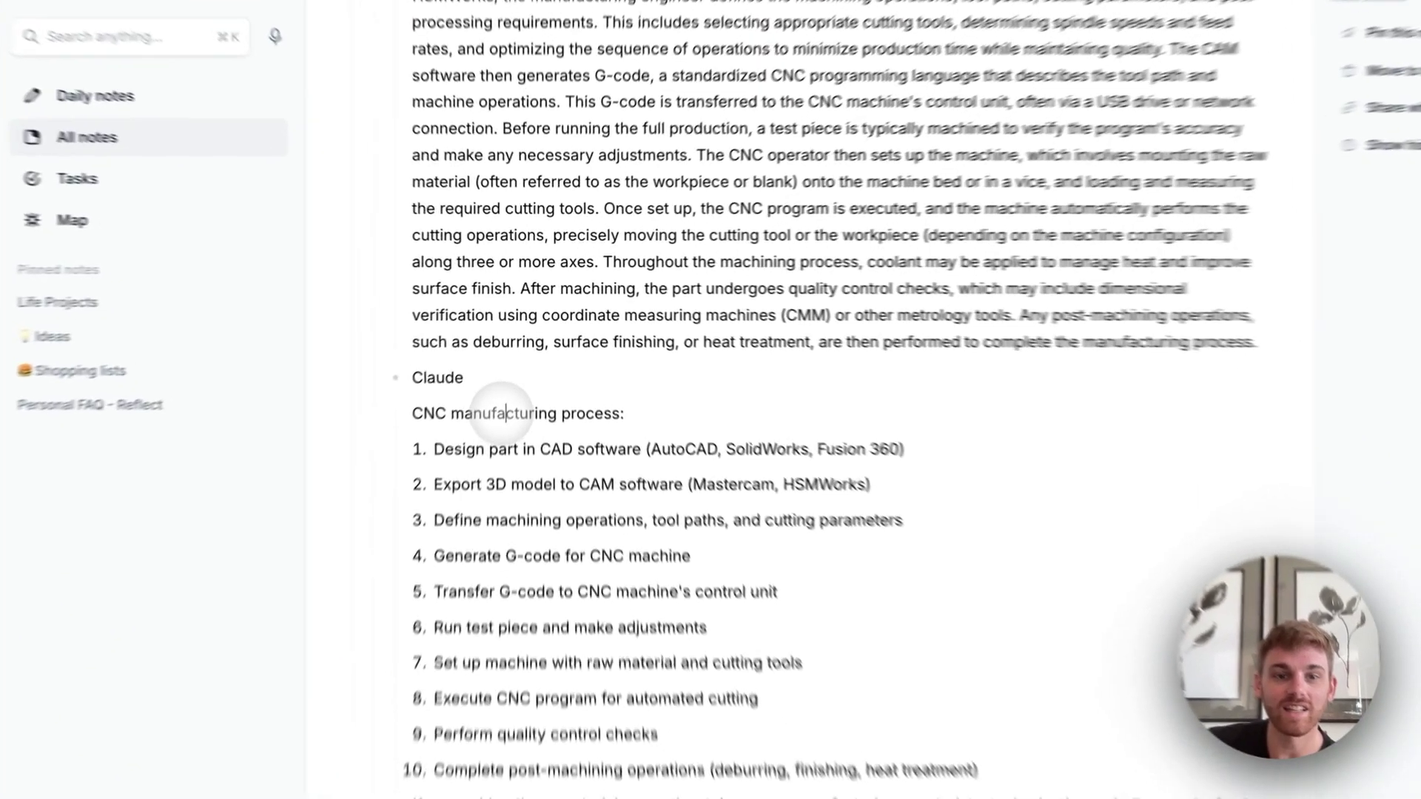
triple_click(518, 356)
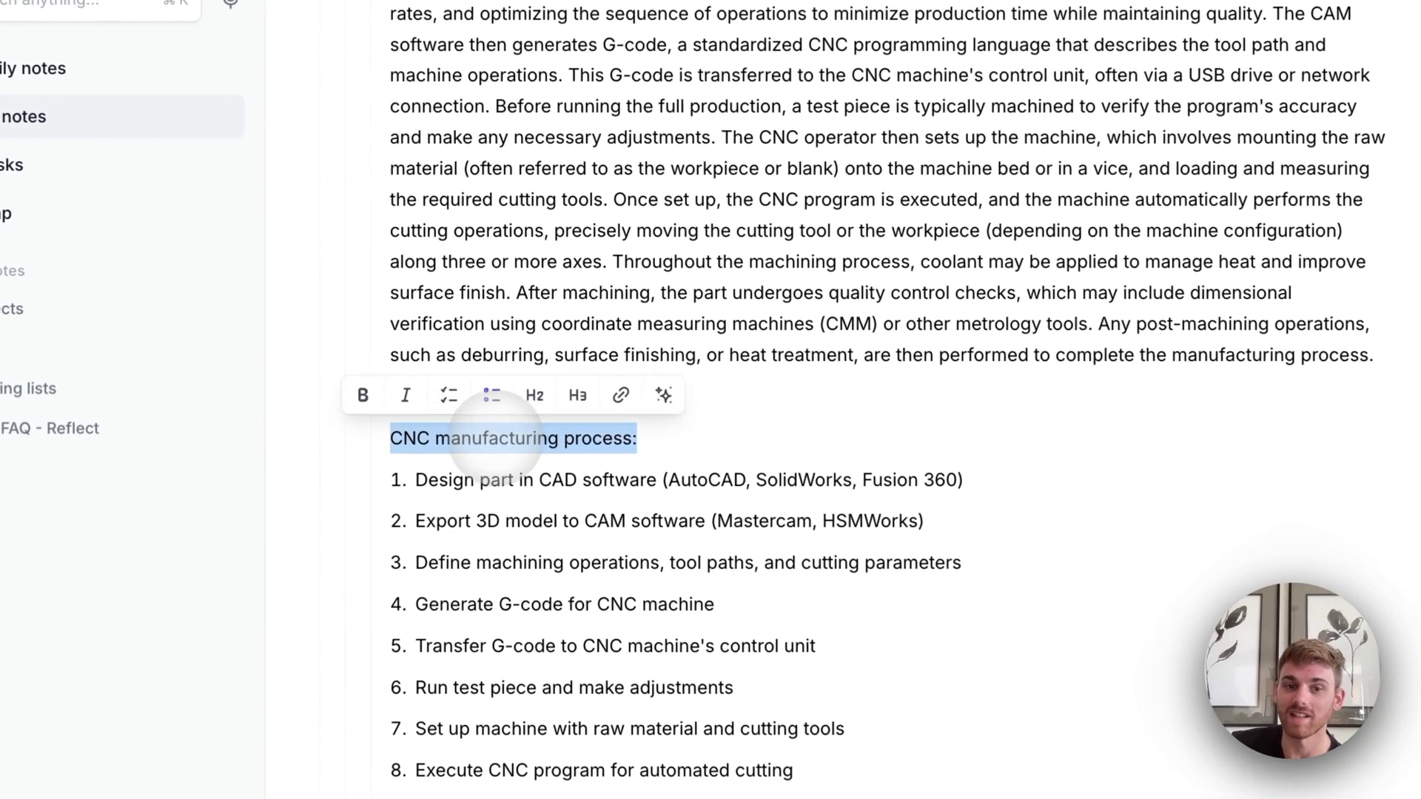
left_click(774, 561)
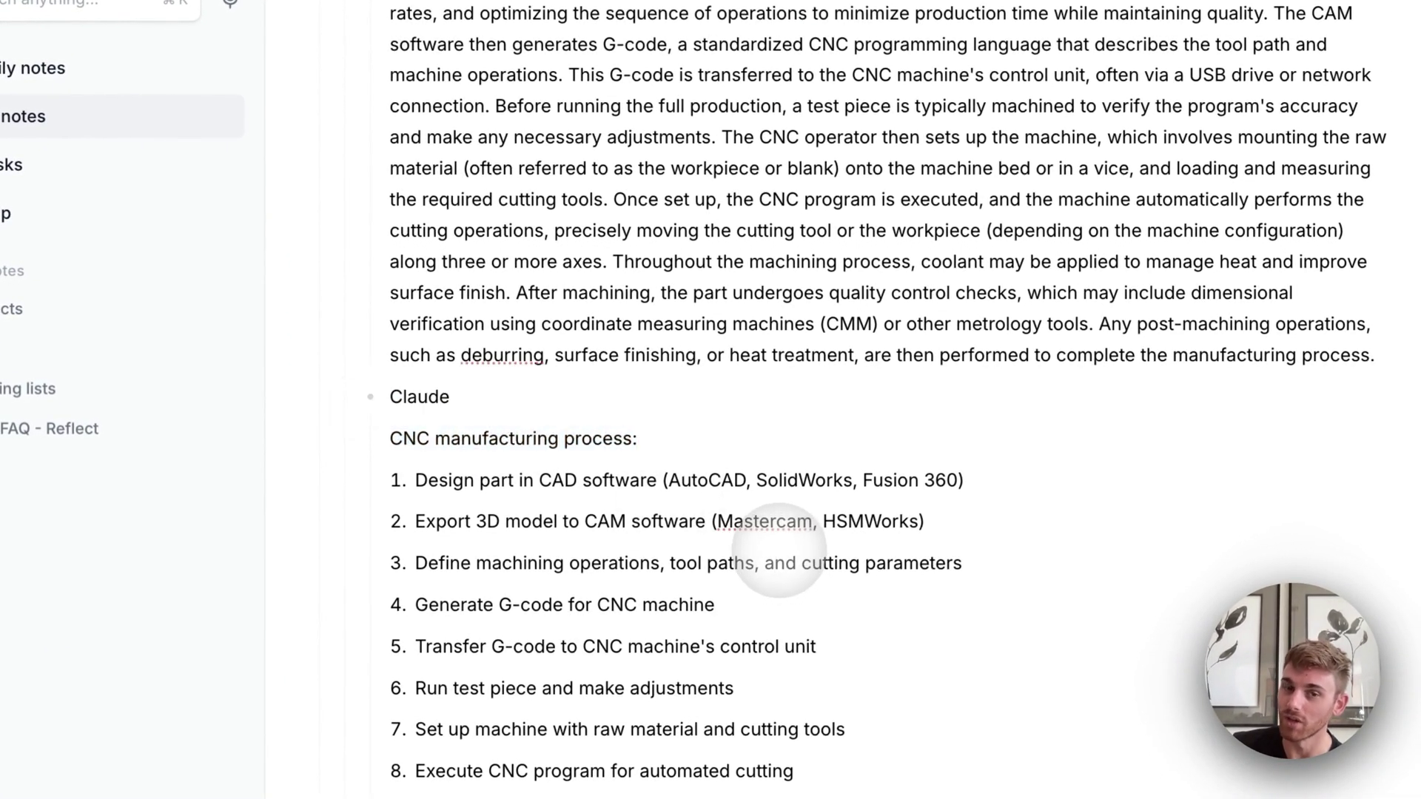
Highlight the whole original CNC paragraph under Simplify and condense text, and clear the selection
scroll(782, 563, "up", 5)
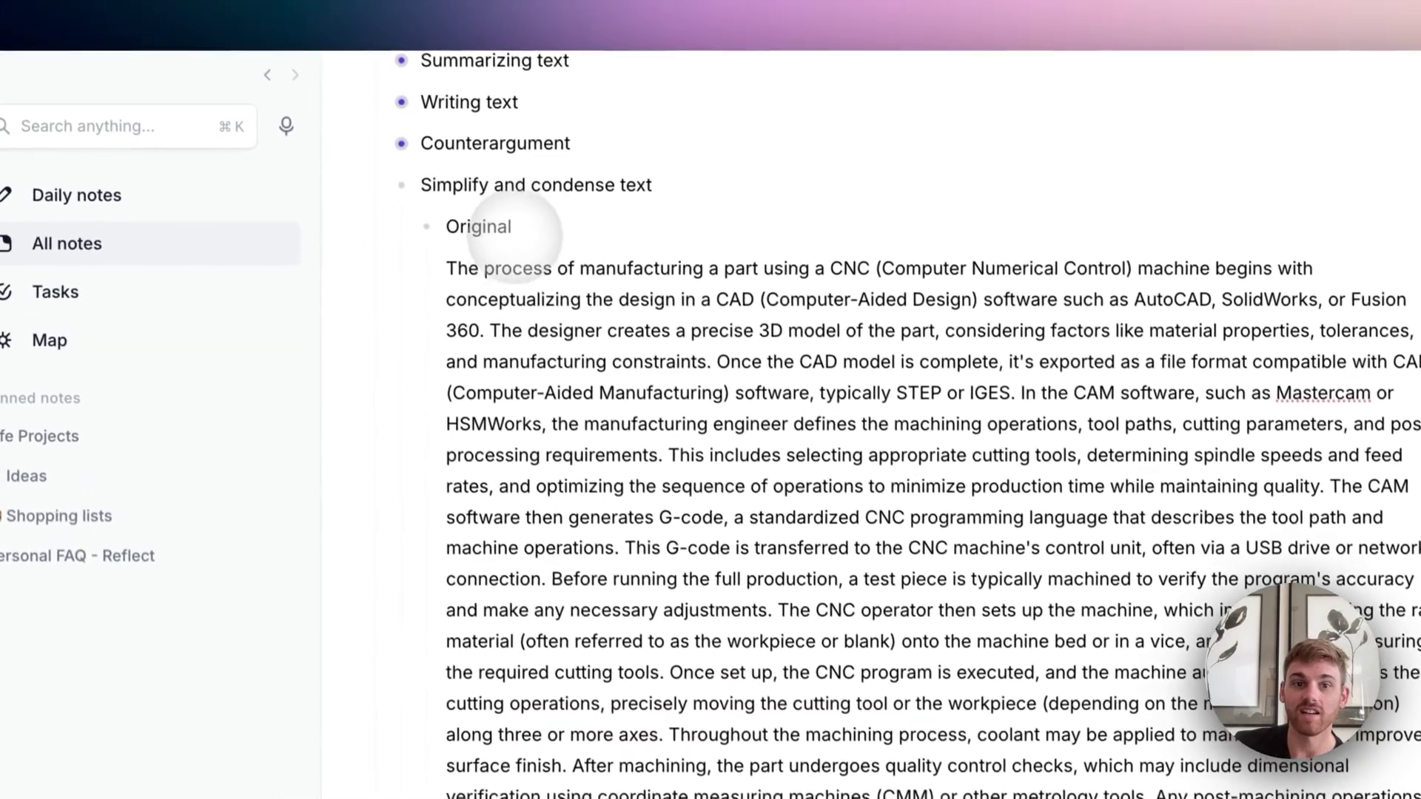
left_click_drag(484, 268, 1110, 784)
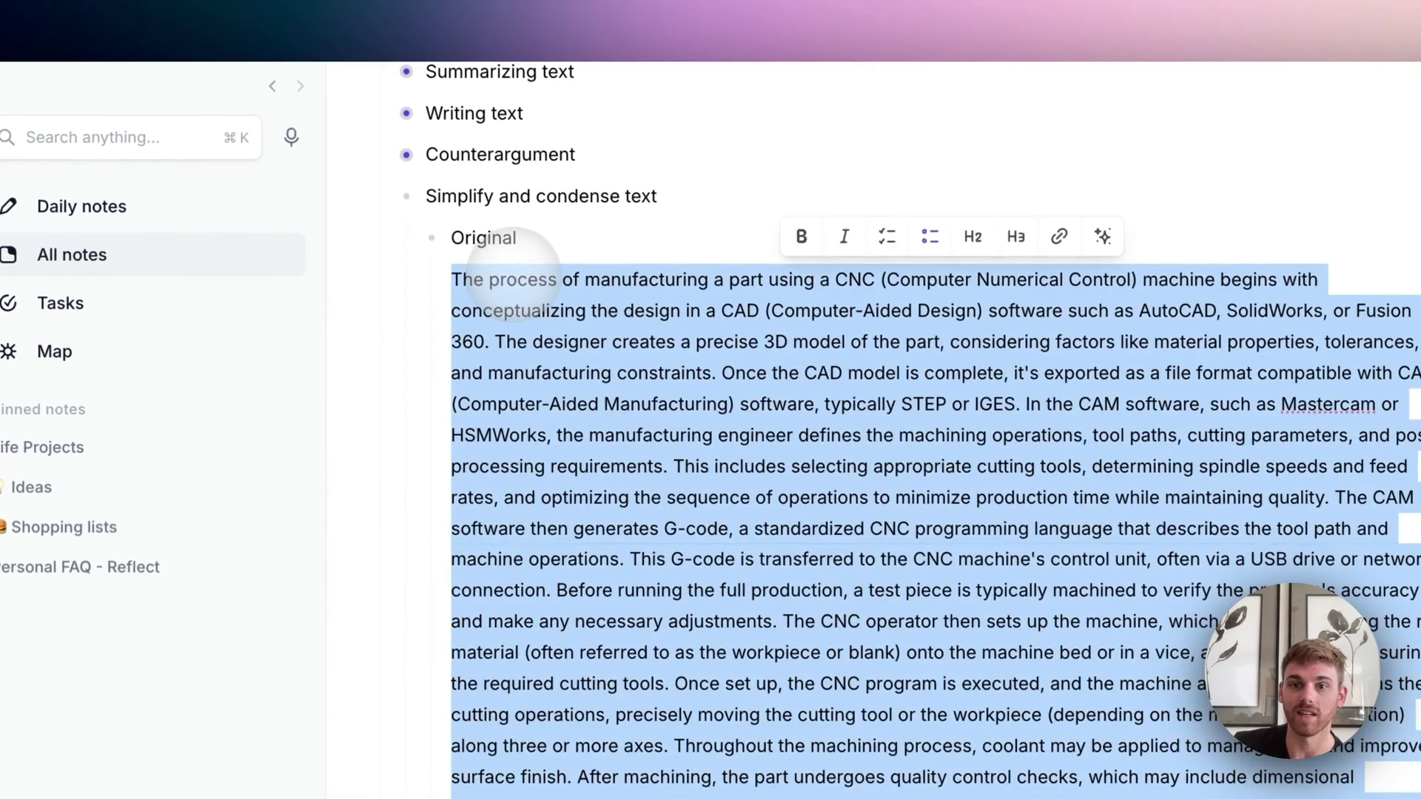
key("Left")
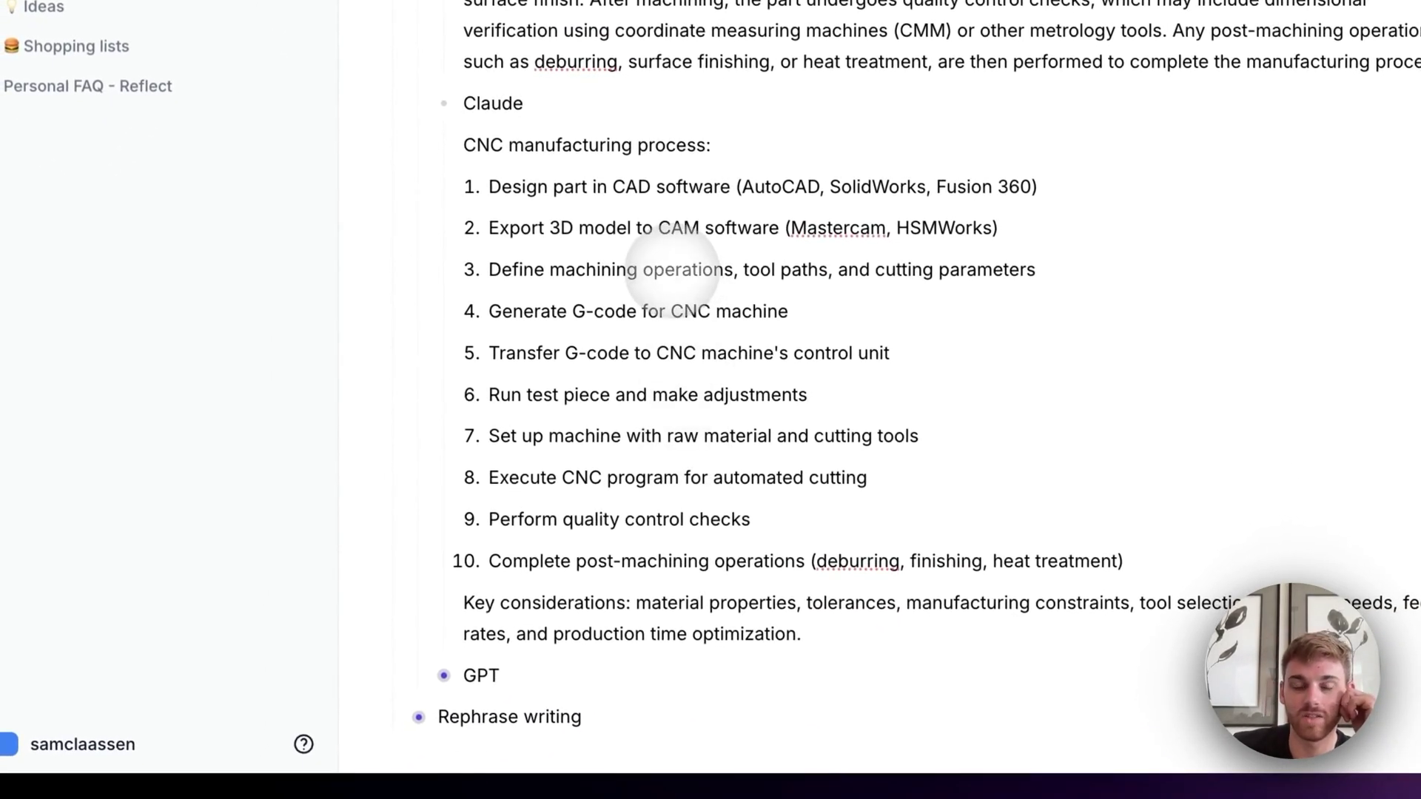
Expand the GPT version under Simplify and condense text and compare it with Claude's numbered list
scroll(684, 277, "down", 3)
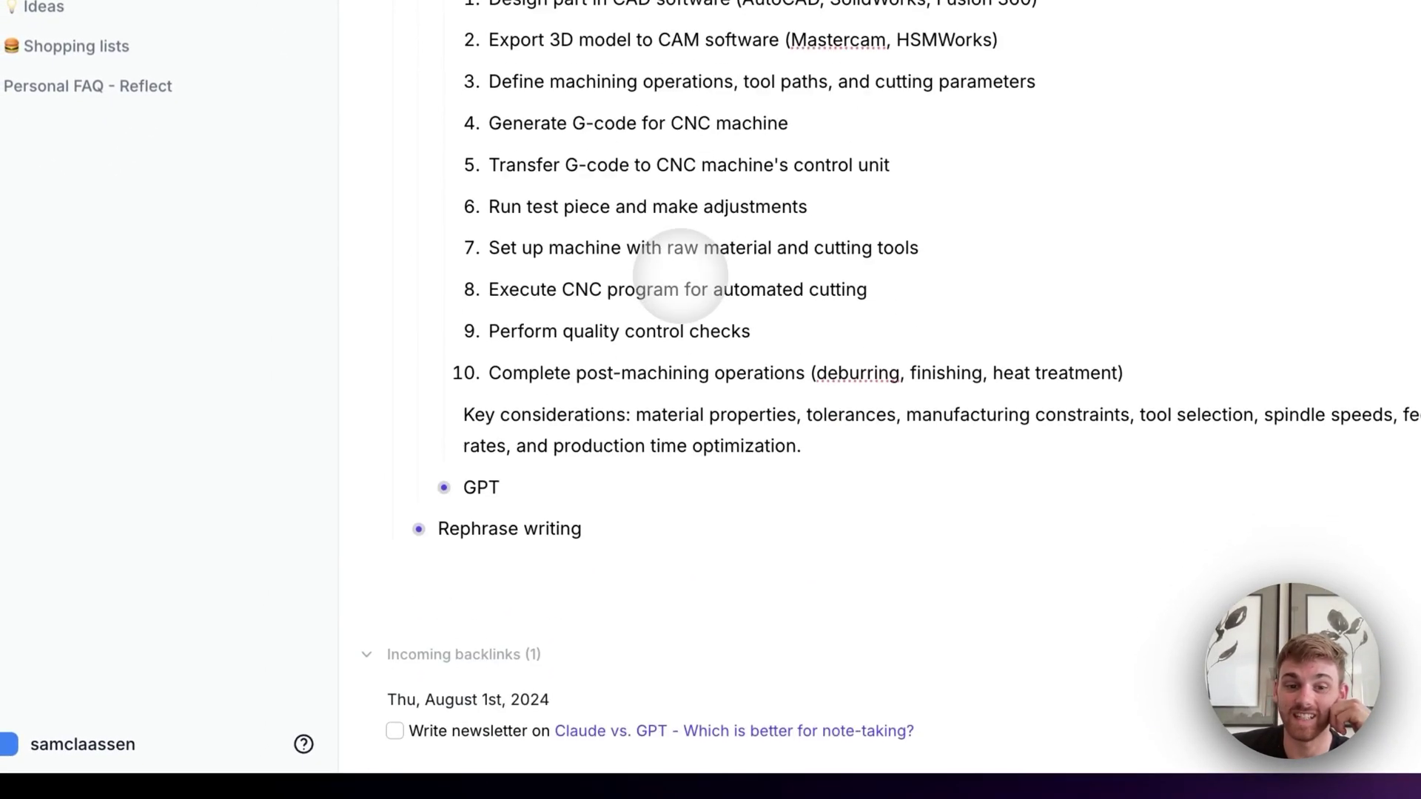
left_click(443, 486)
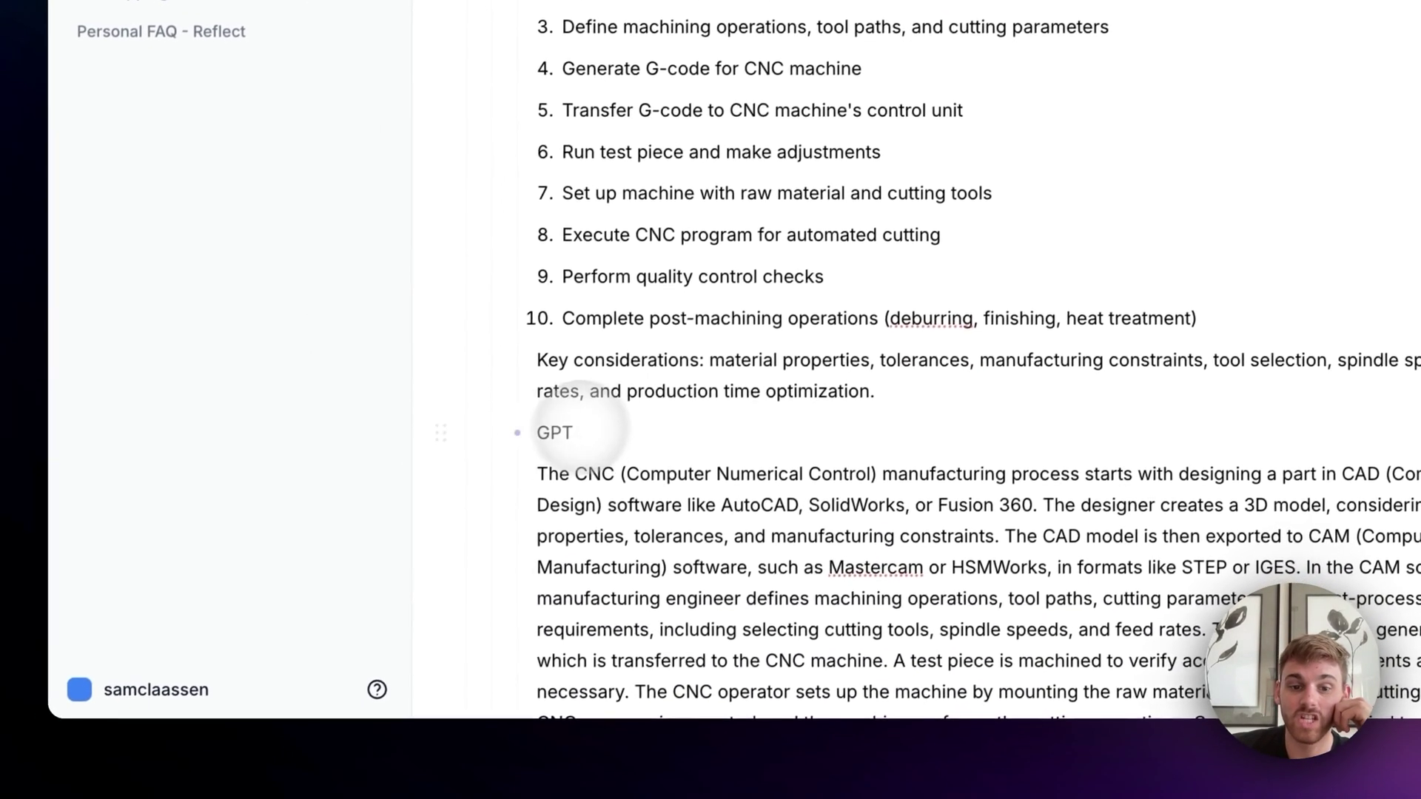
scroll(581, 422, "down", 5)
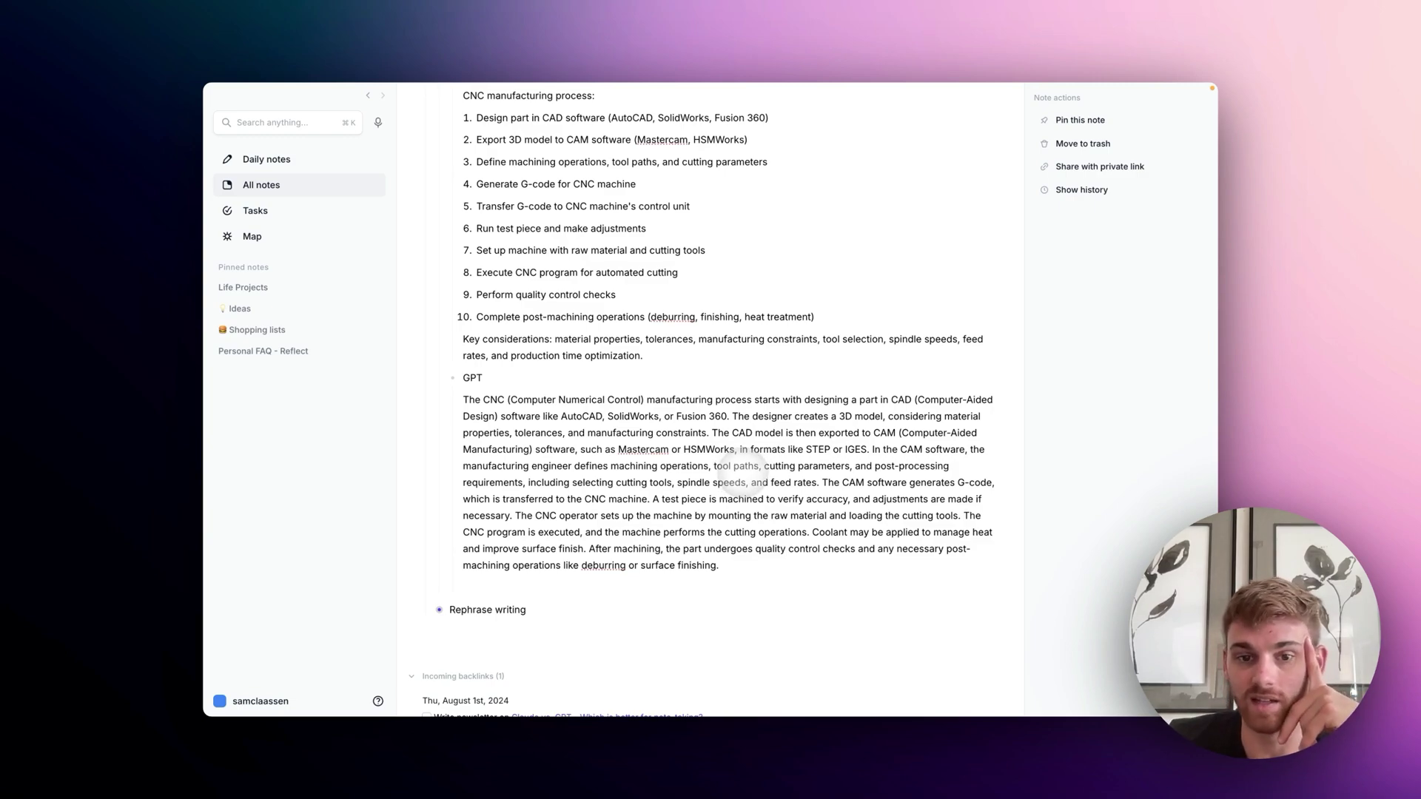
scroll(742, 474, "up", 3)
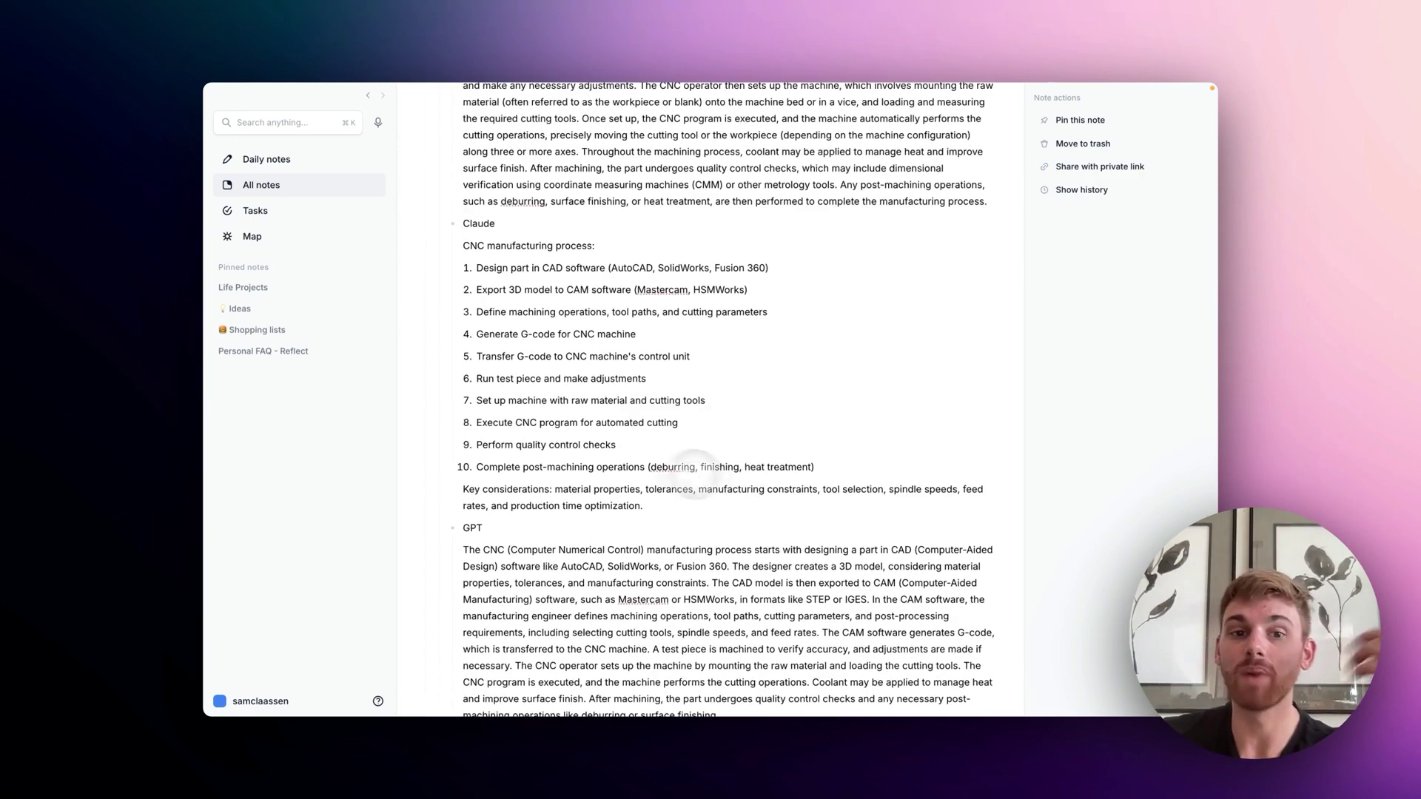
Collapse Simplify and condense text and expand Rephrase writing with its Claude and GPT versions hidden
scroll(499, 293, "up", 5)
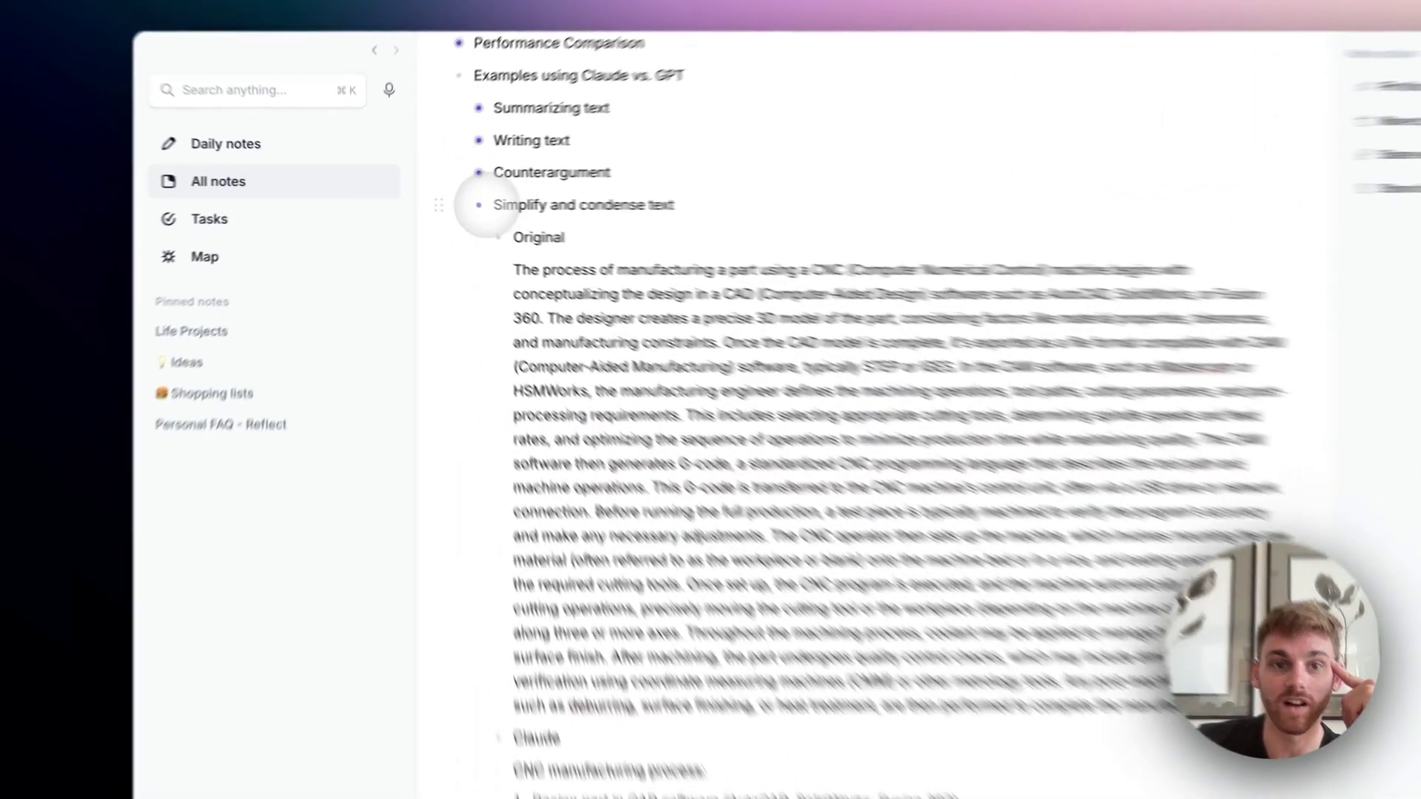
left_click(439, 202)
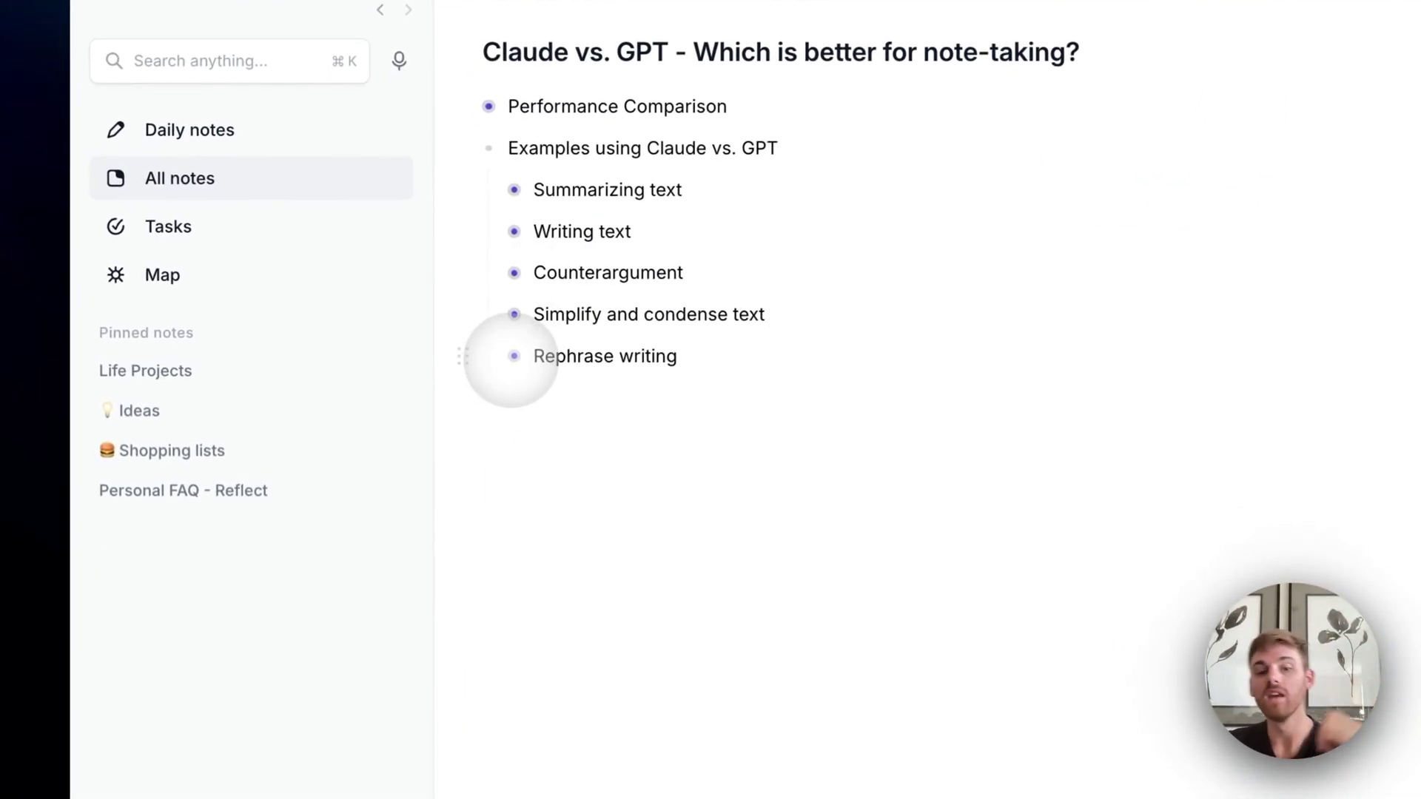
left_click(515, 356)
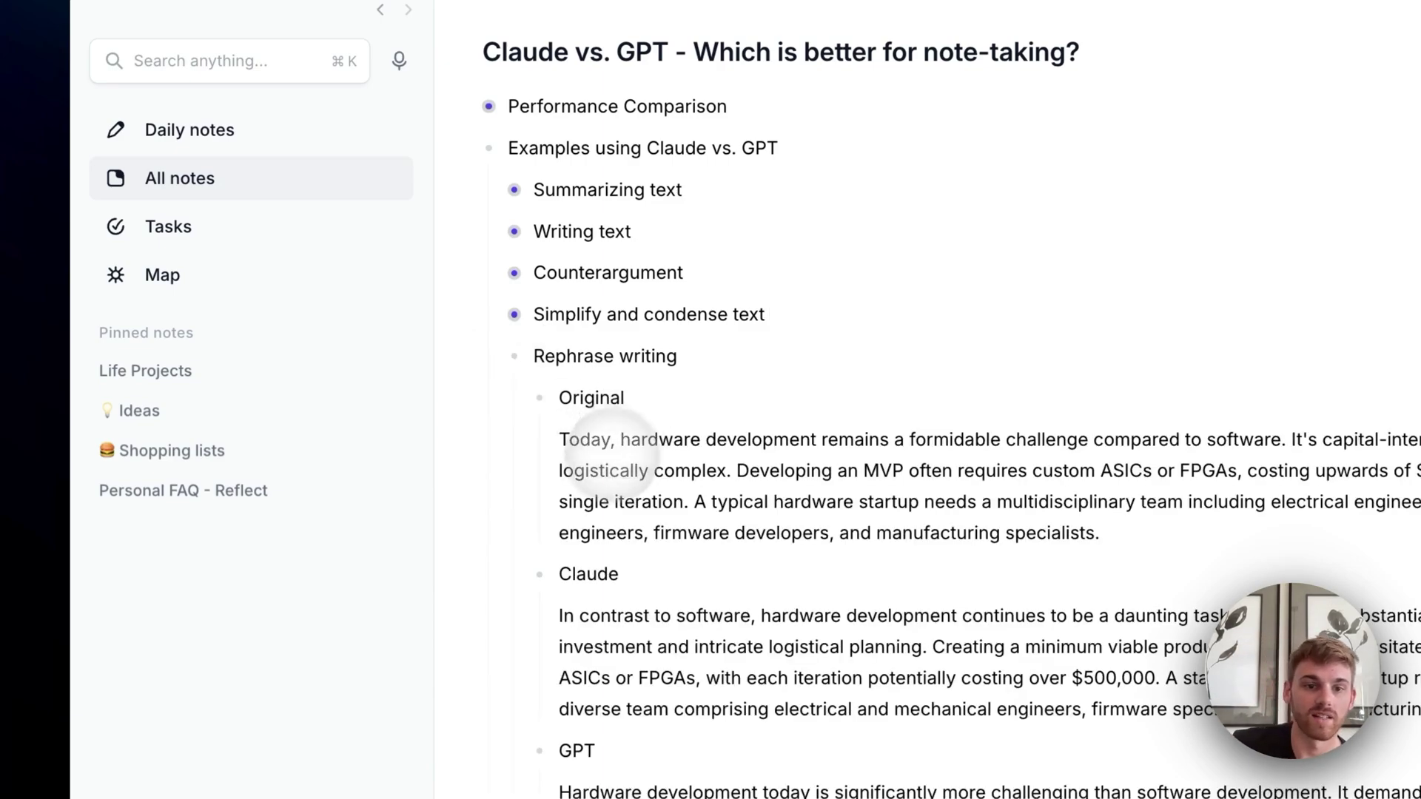
left_click(539, 575)
left_click(540, 616)
Compare the original Rephrase writing paragraph with the expanded Claude and GPT versions, highlighting the original and Claude's word "daunting"
triple_click(566, 319)
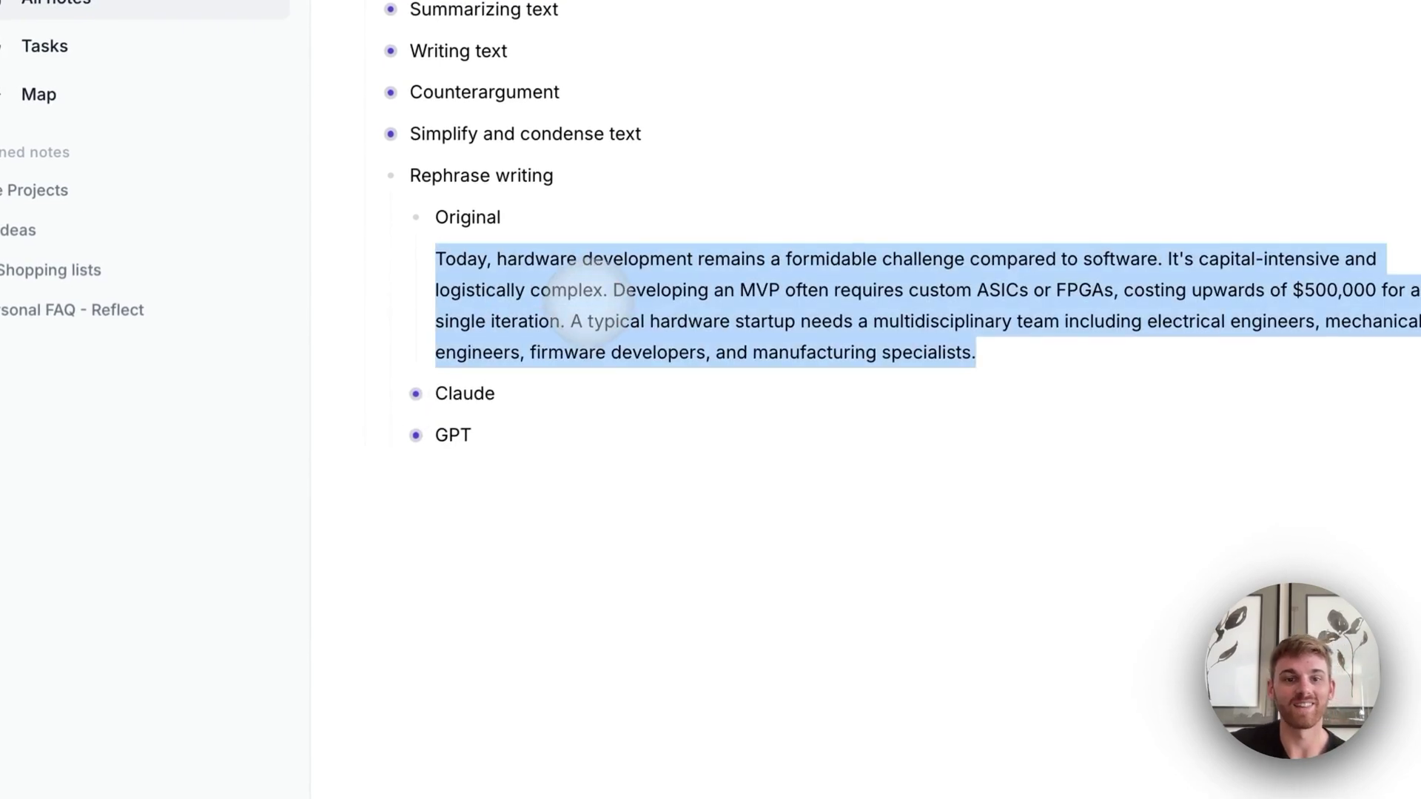
left_click(869, 468)
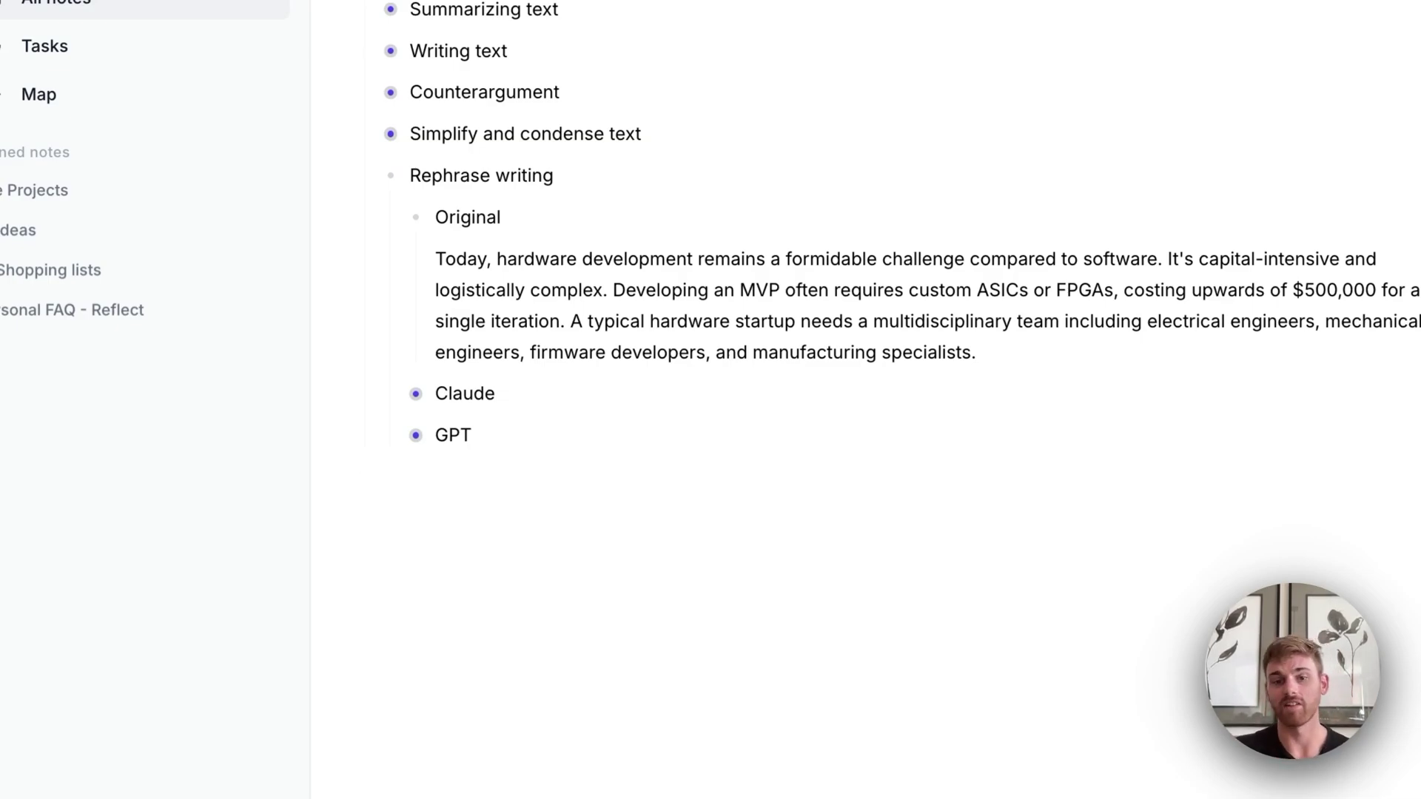
left_click(416, 394)
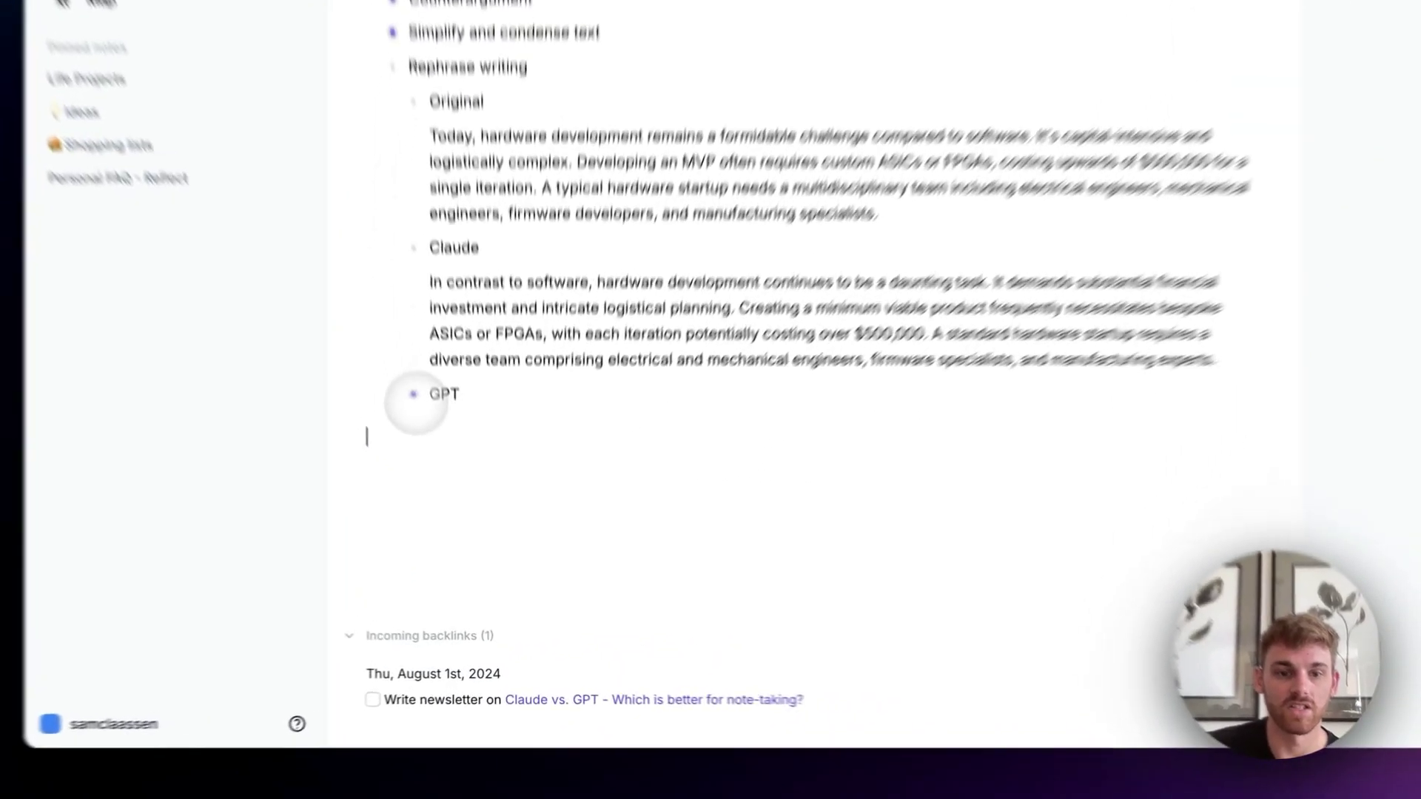
type("Hardware development today is significantly more challenging than software development. It demands substantial capital and intricate logistics. Creating a minimum viable product (MVP) often necessitates custom ASICs or FPGAs, with a single iteration costing over $500,000. A typical hardware startup requires a diverse team comprising electrical engineers, mechanical engineers, firmware developers, and manufacturing experts.")
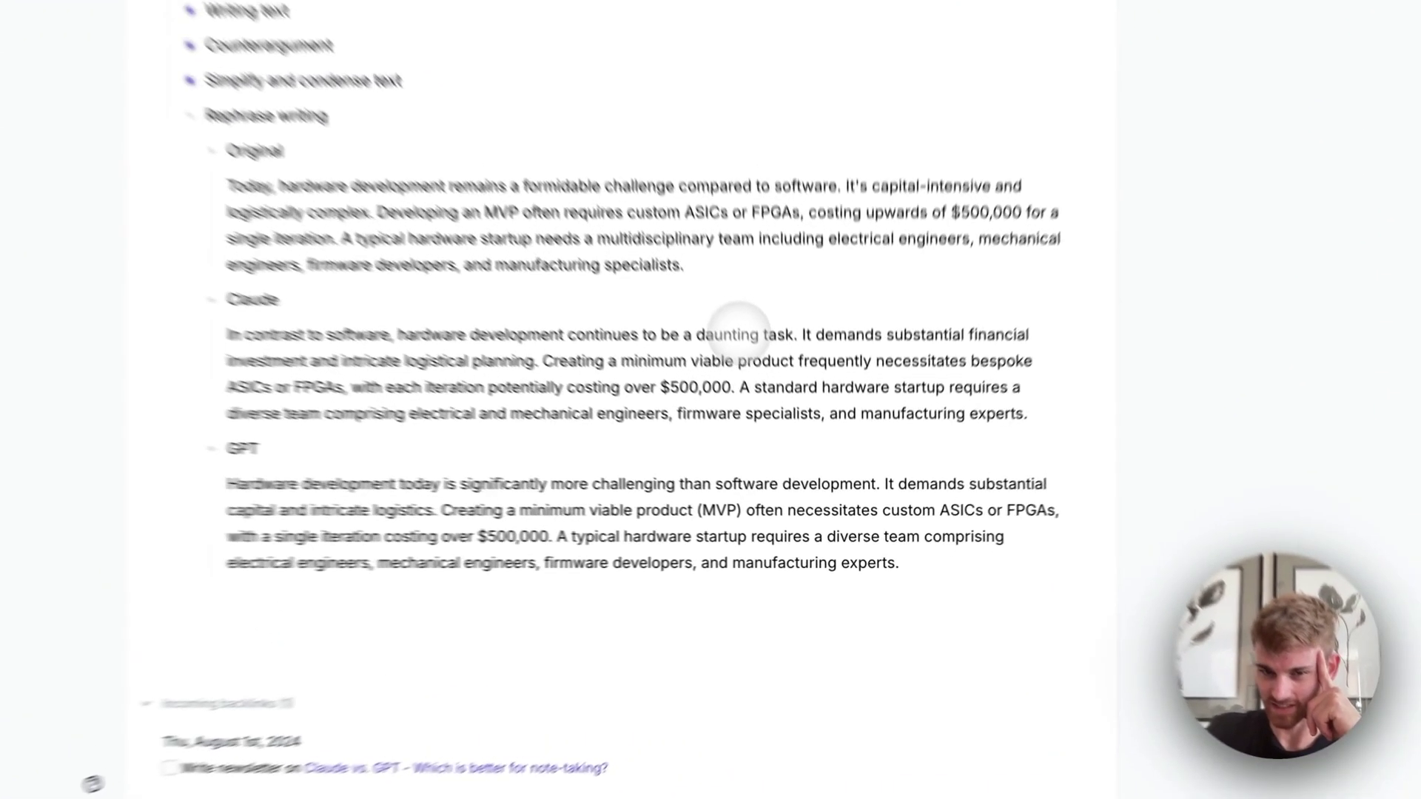
double_click(732, 333)
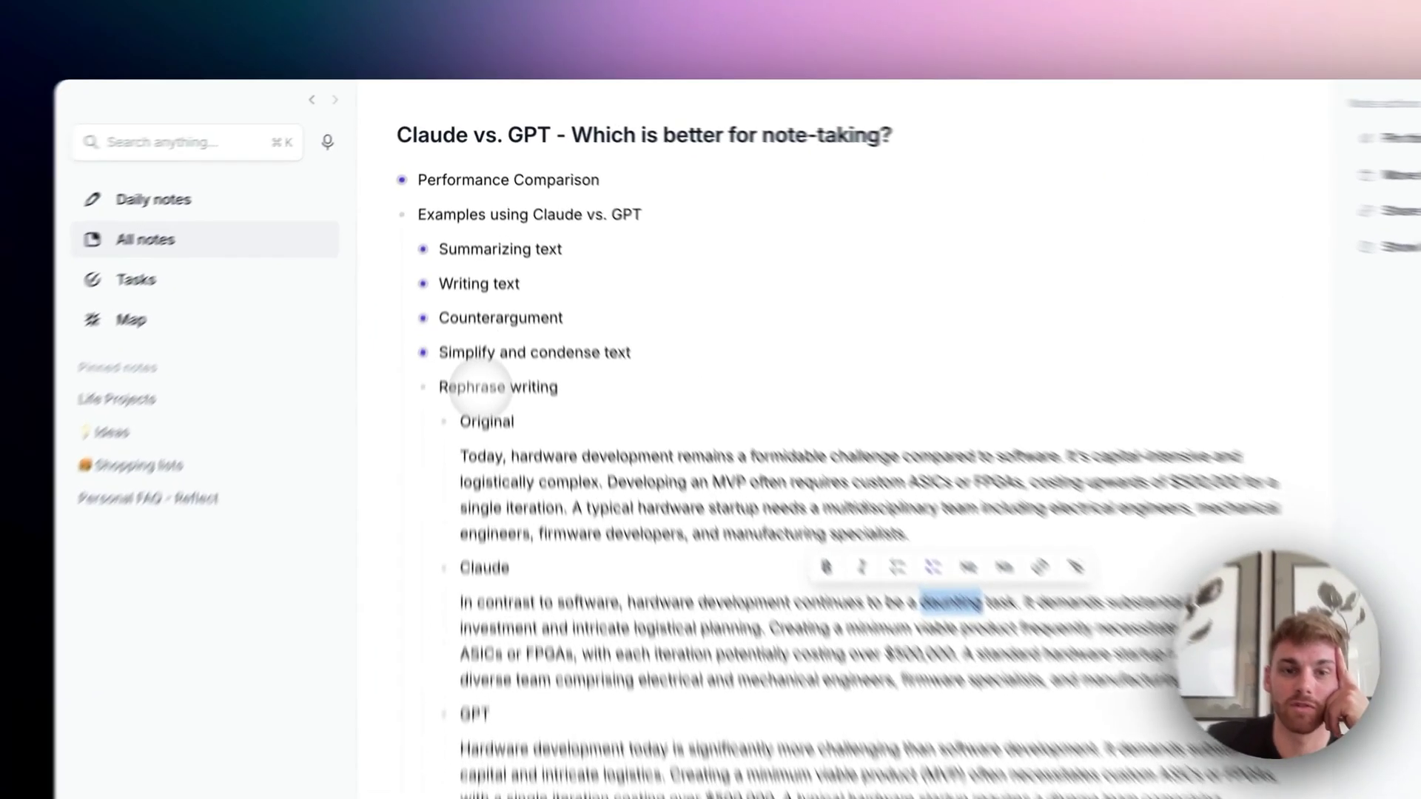
Highlight the word "Rephrase" in the Rephrase writing heading, clear the selection, and collapse that example
double_click(467, 280)
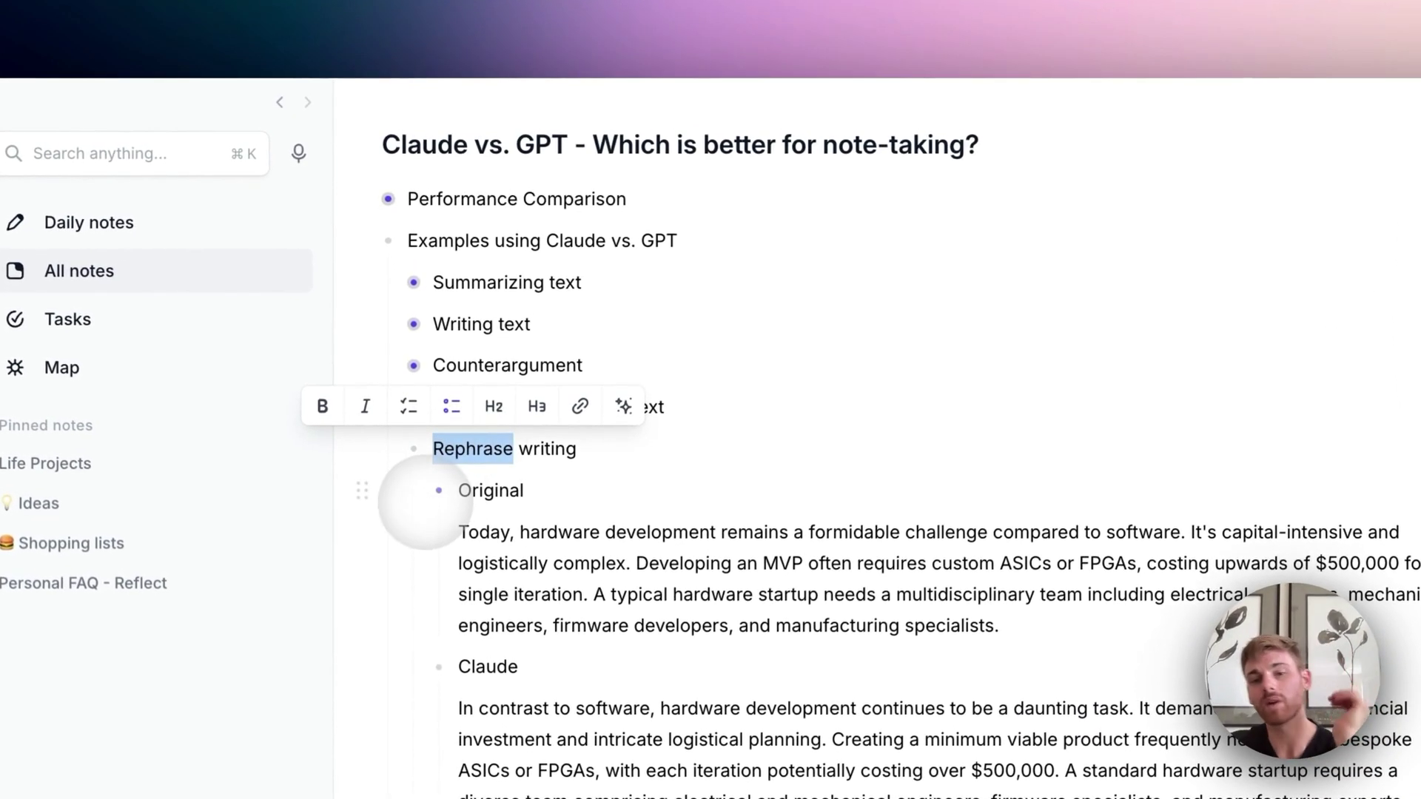
left_click(810, 412)
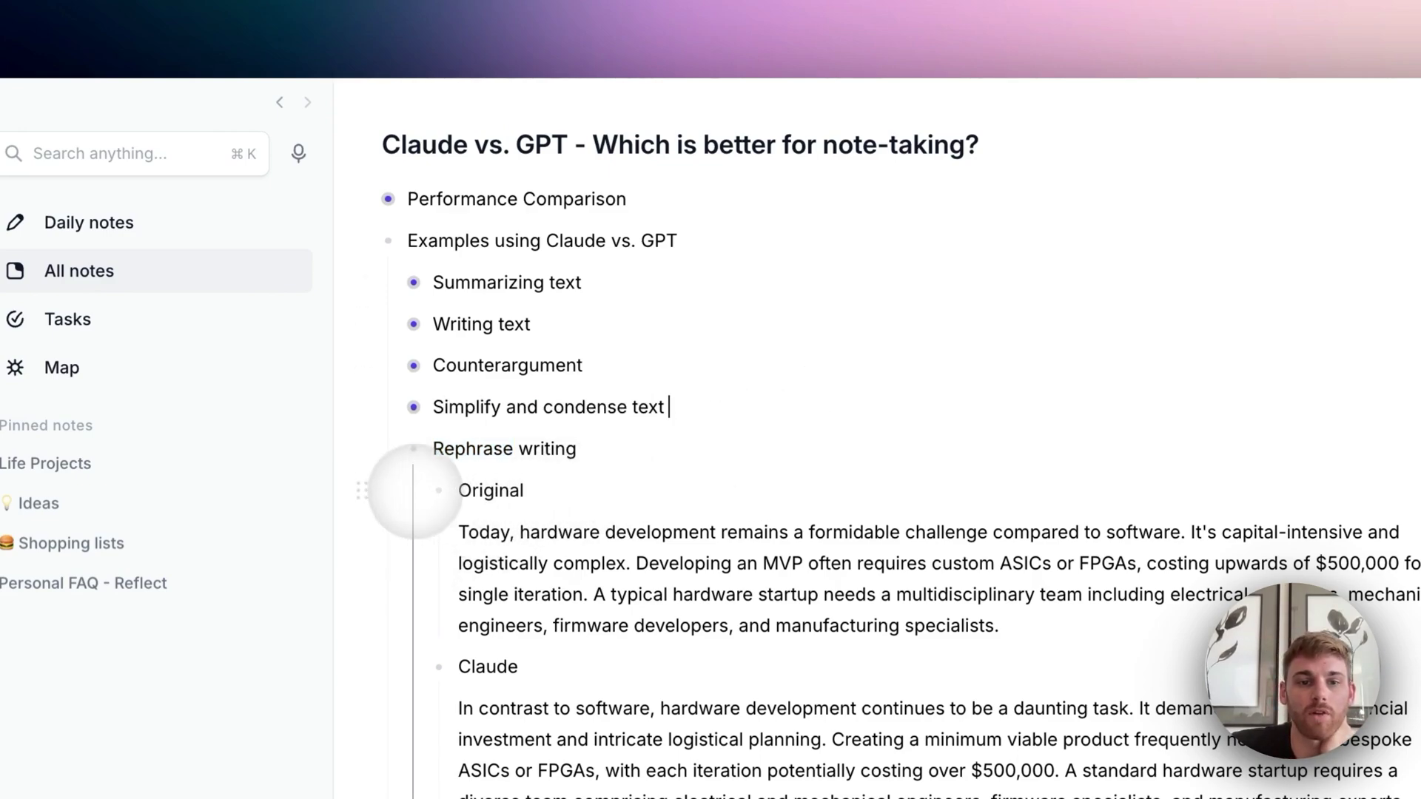
left_click(407, 449)
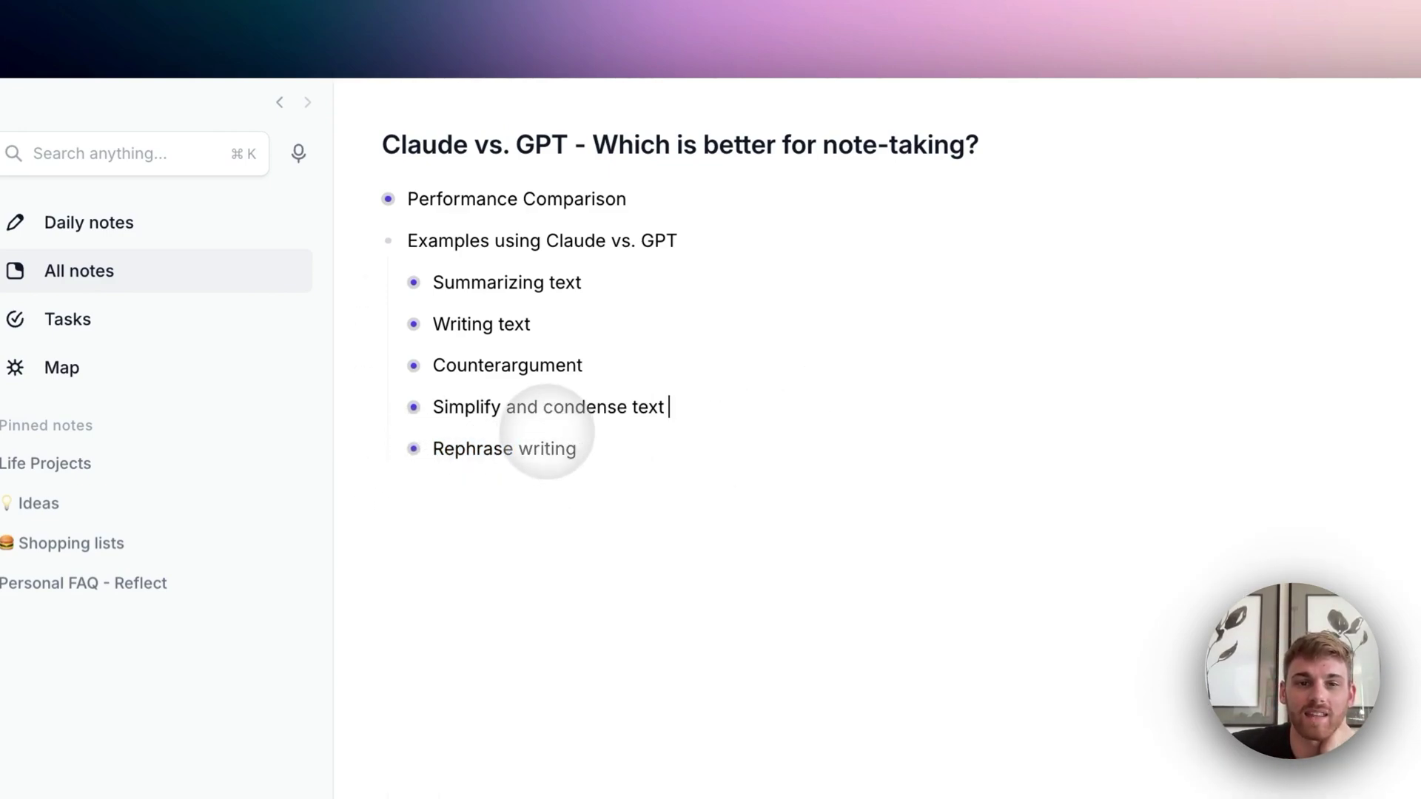